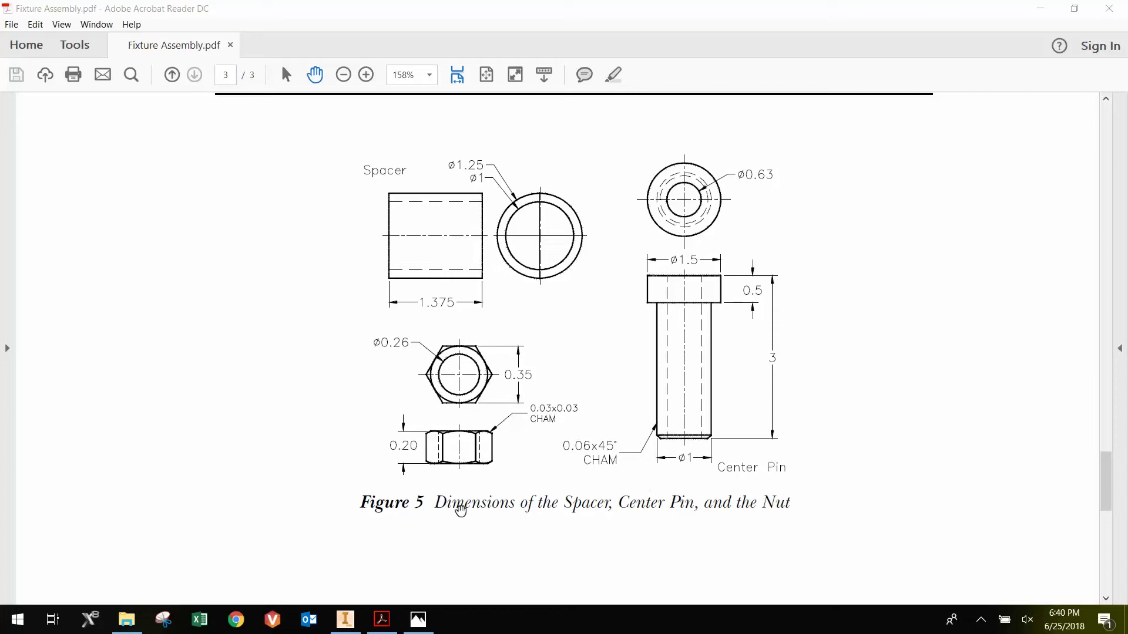
Switch to Autodesk Inventor and create a new part from the Standard.ipt template.
left_click(345, 619)
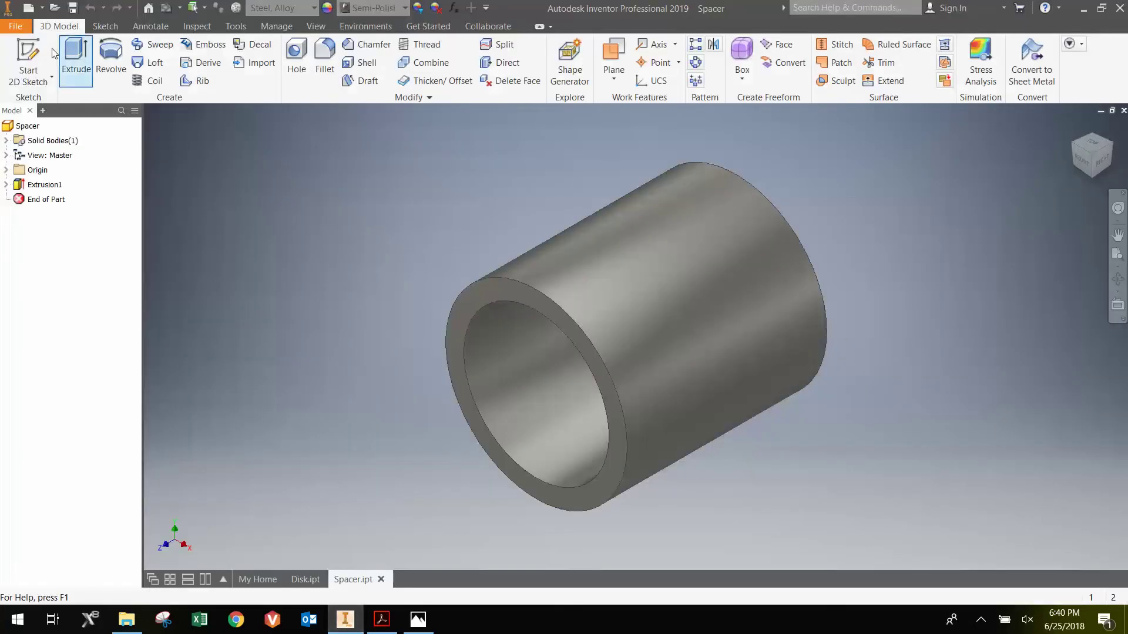
left_click(22, 32)
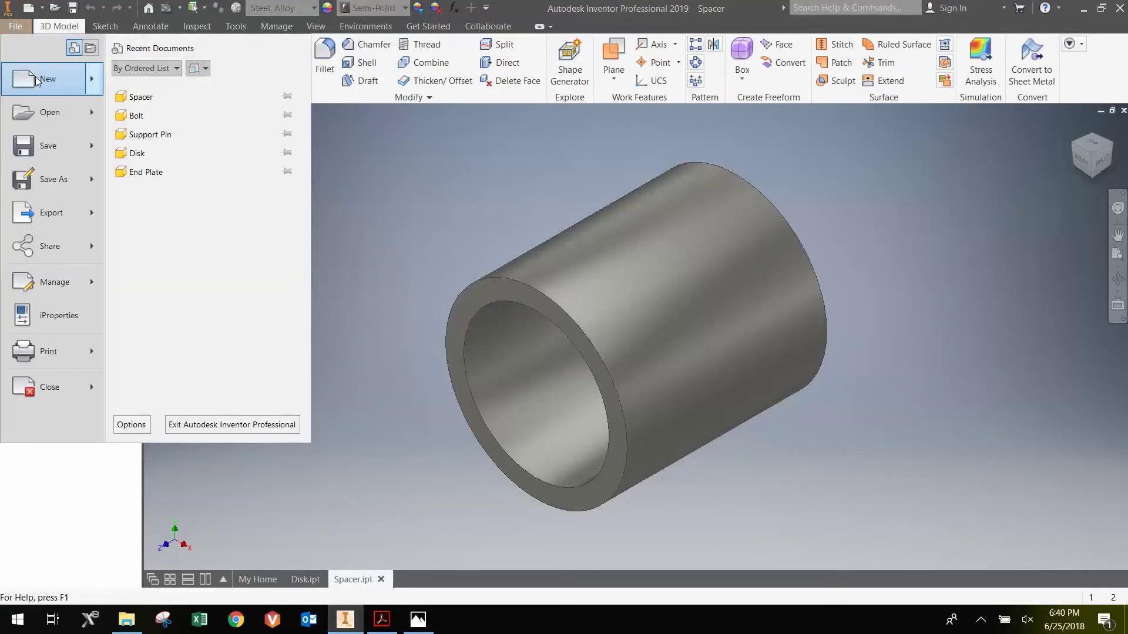
left_click(46, 81)
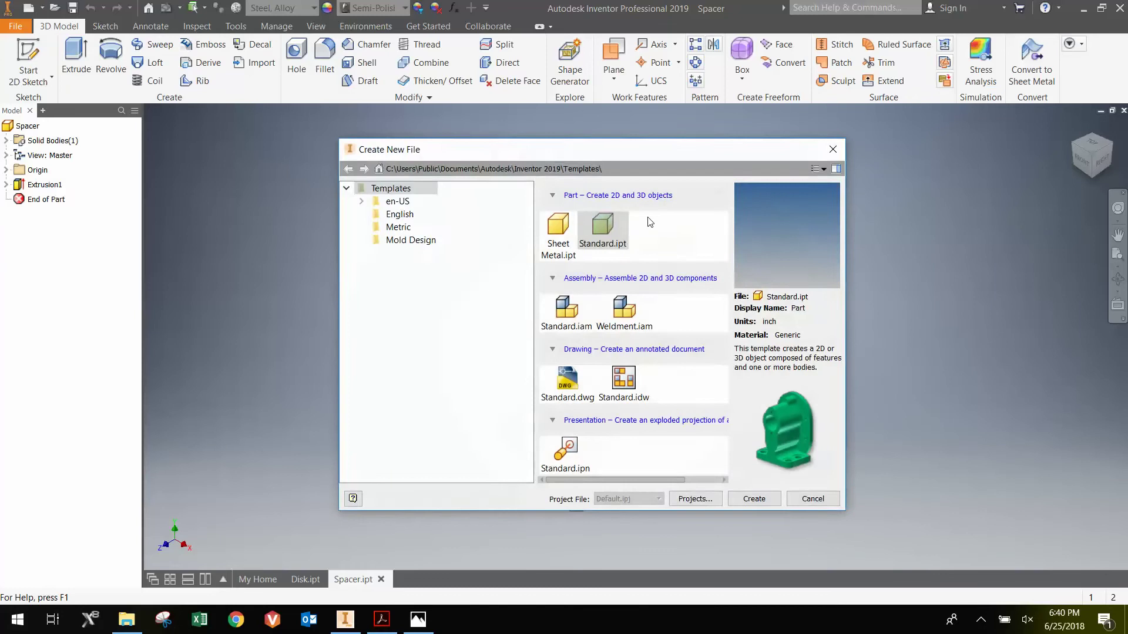
left_click(813, 498)
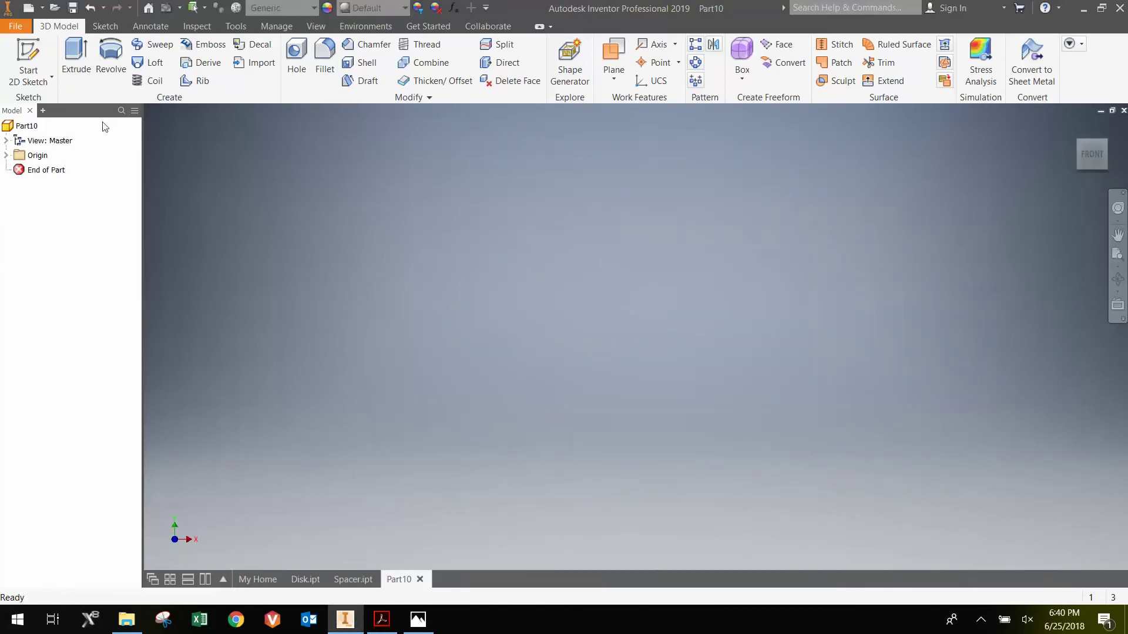
Start a sketch on the XY plane and draw a six-sided polygon centred on the origin, about 0.53 in from centre to a horizontally aligned vertex.
left_click(35, 60)
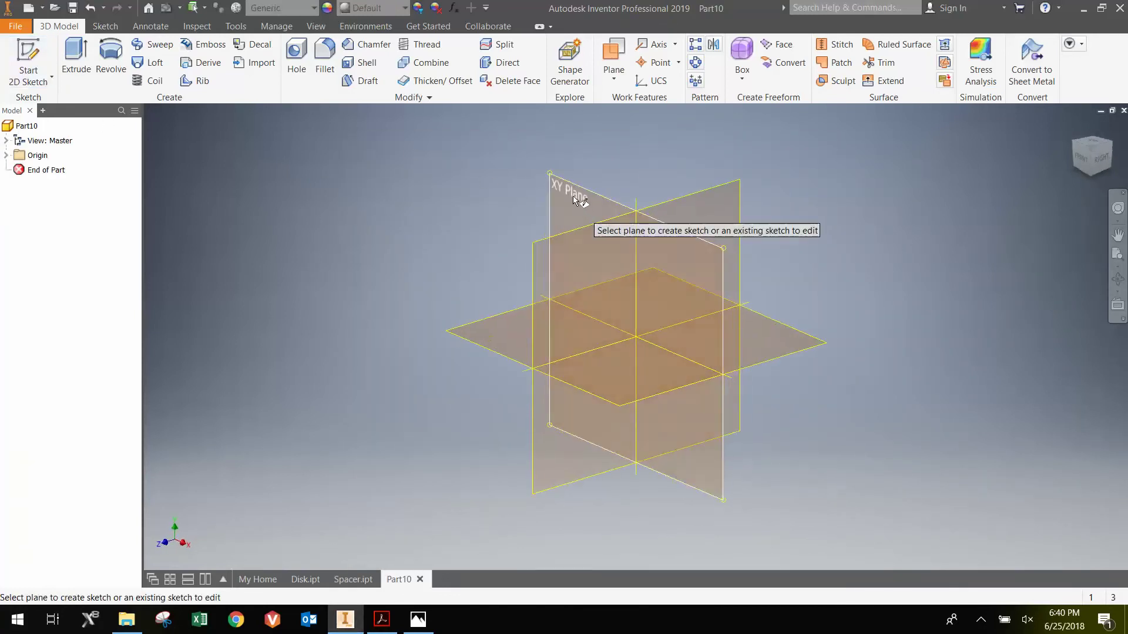
left_click(563, 187)
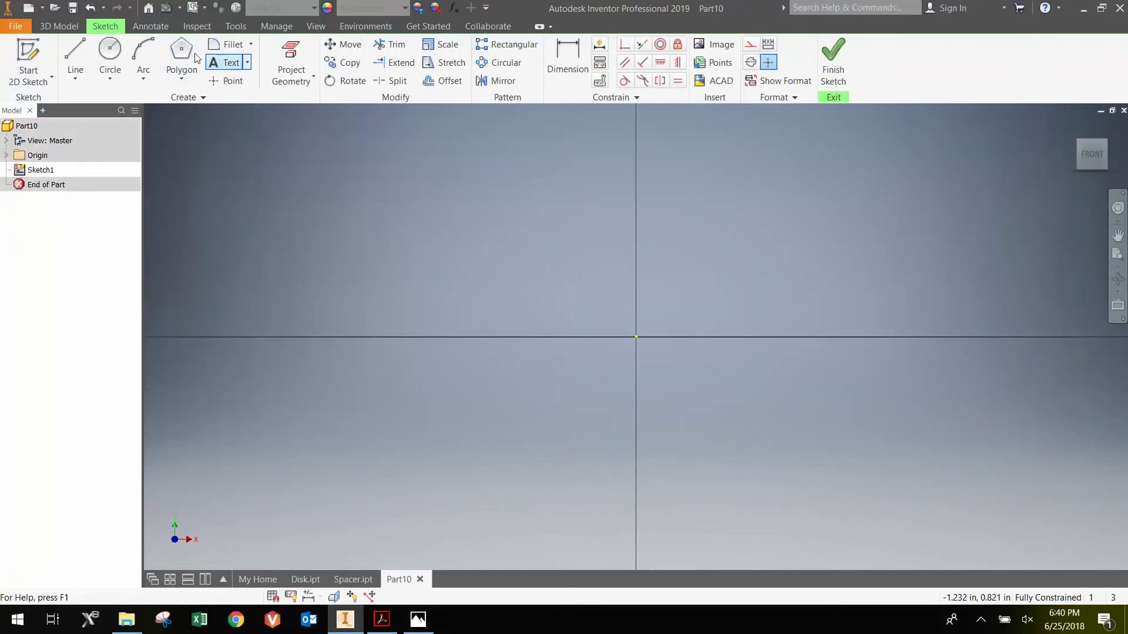
left_click(187, 78)
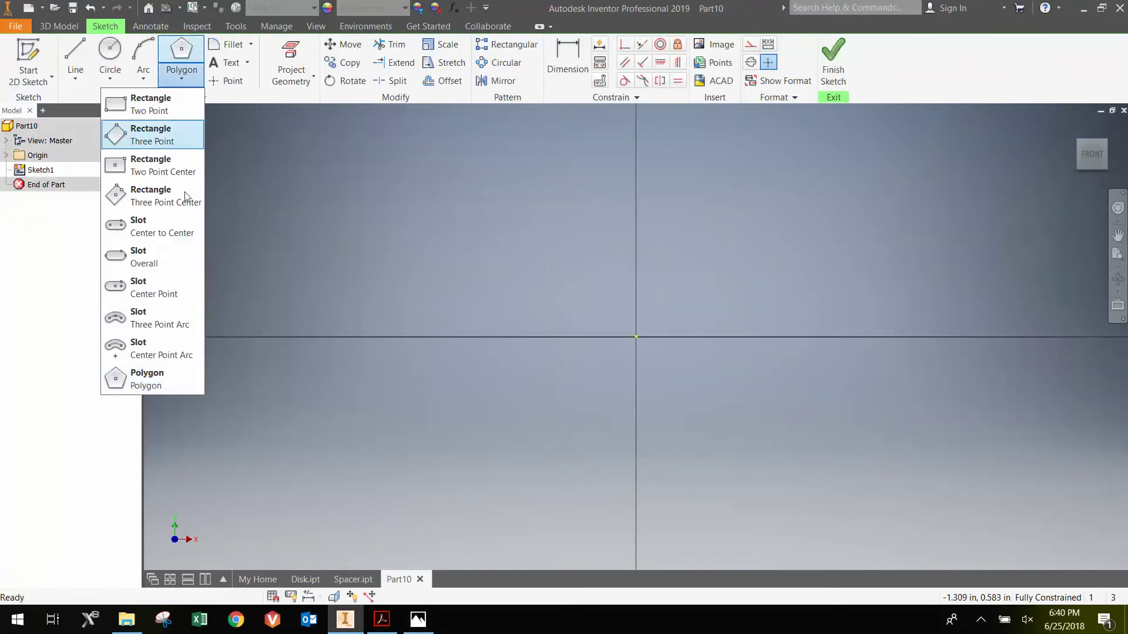
left_click(156, 373)
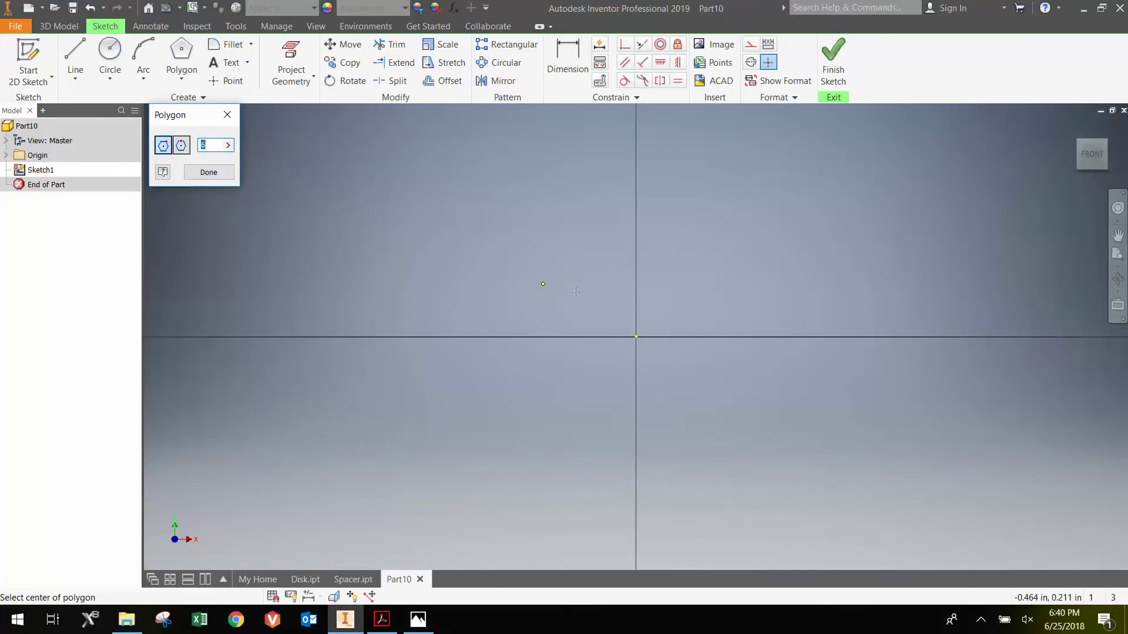
left_click(636, 337)
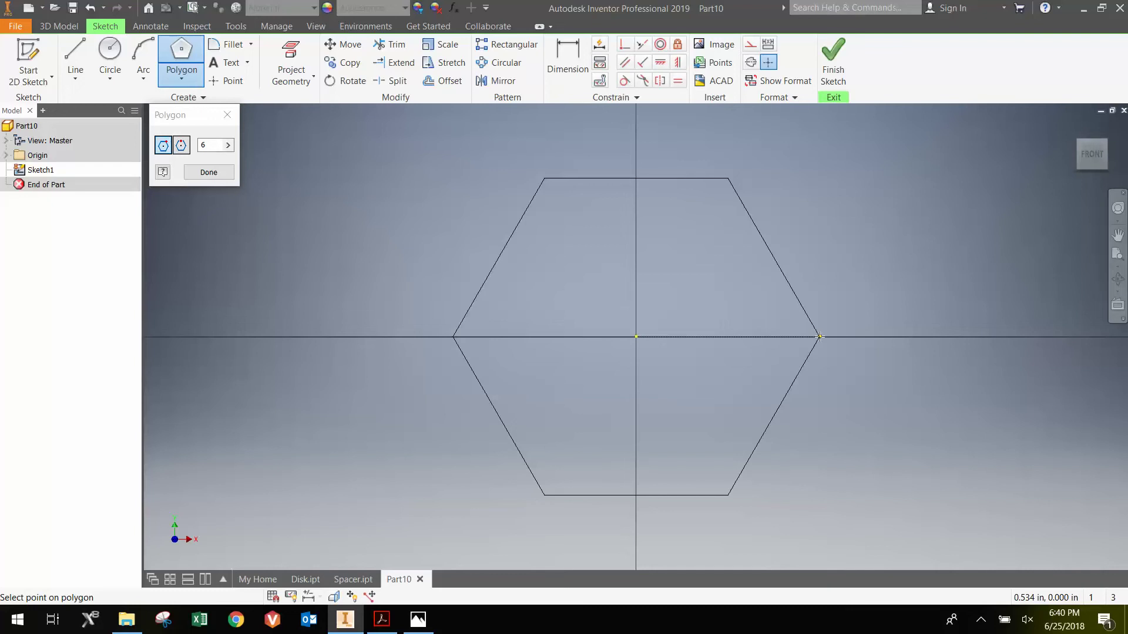
left_click(820, 337)
Dimension the hexagon's distance between its two horizontal sides and set it to 0.35 in.
key("d")
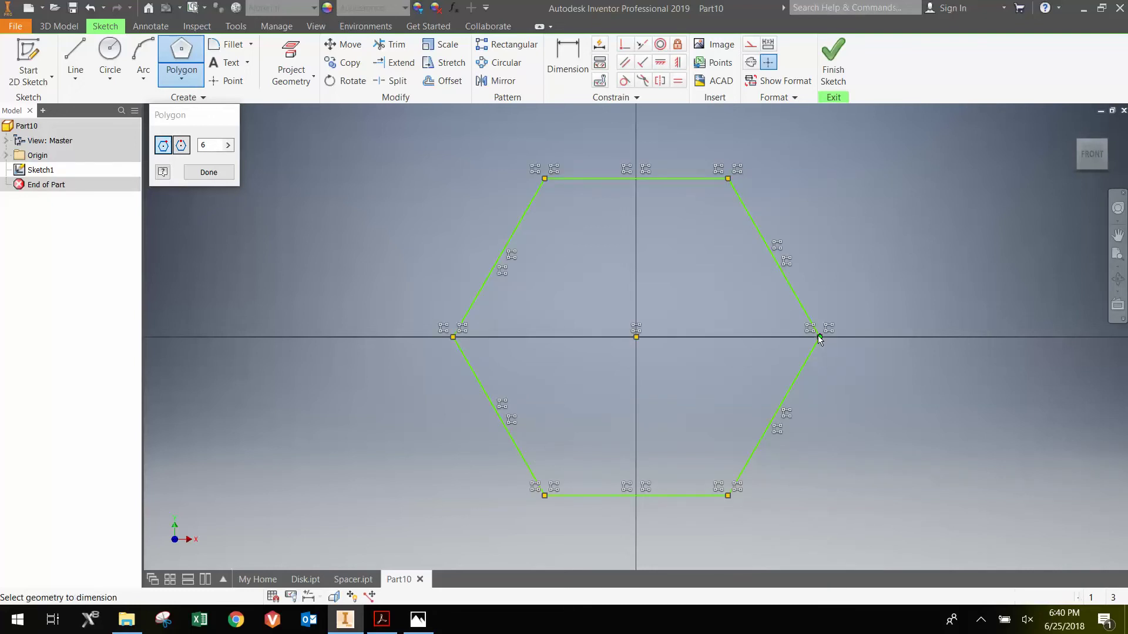
left_click(597, 179)
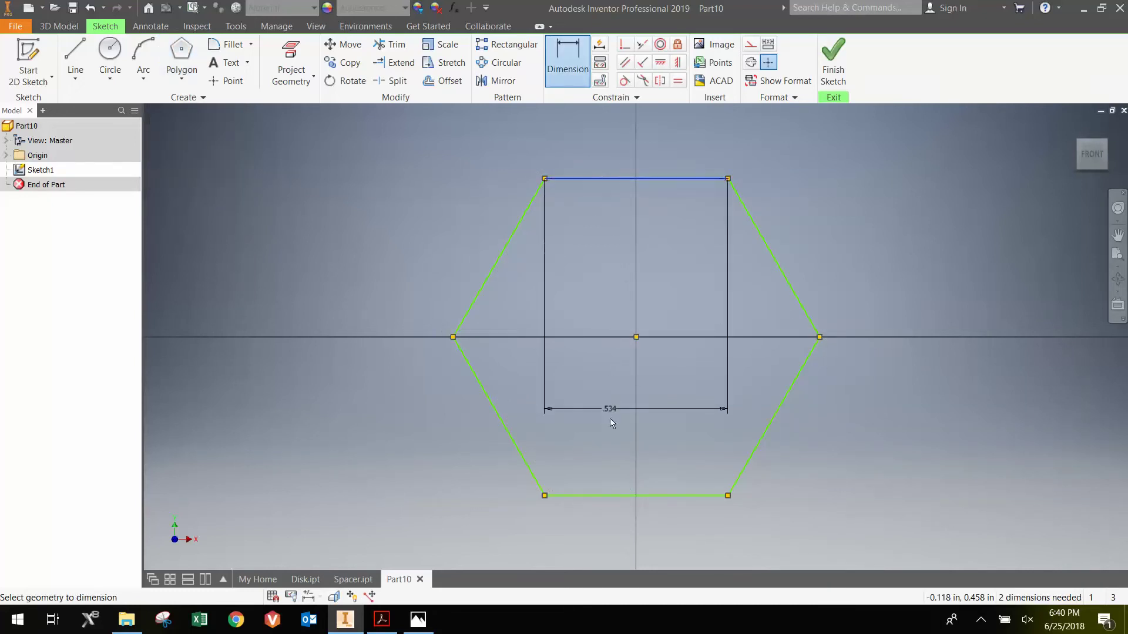
left_click(605, 496)
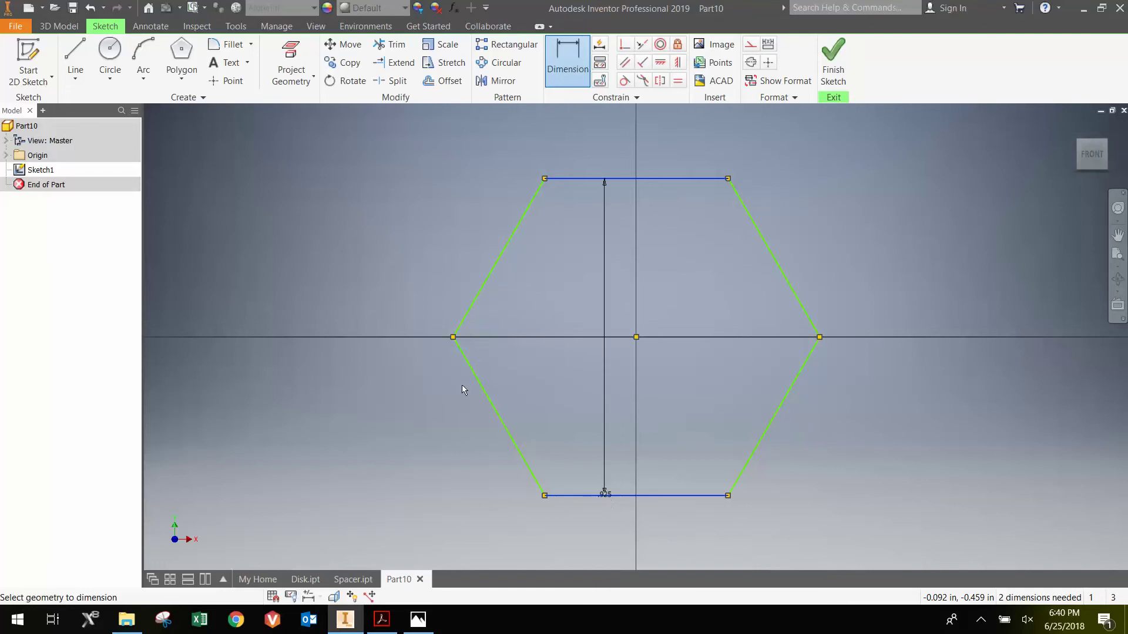
left_click(376, 331)
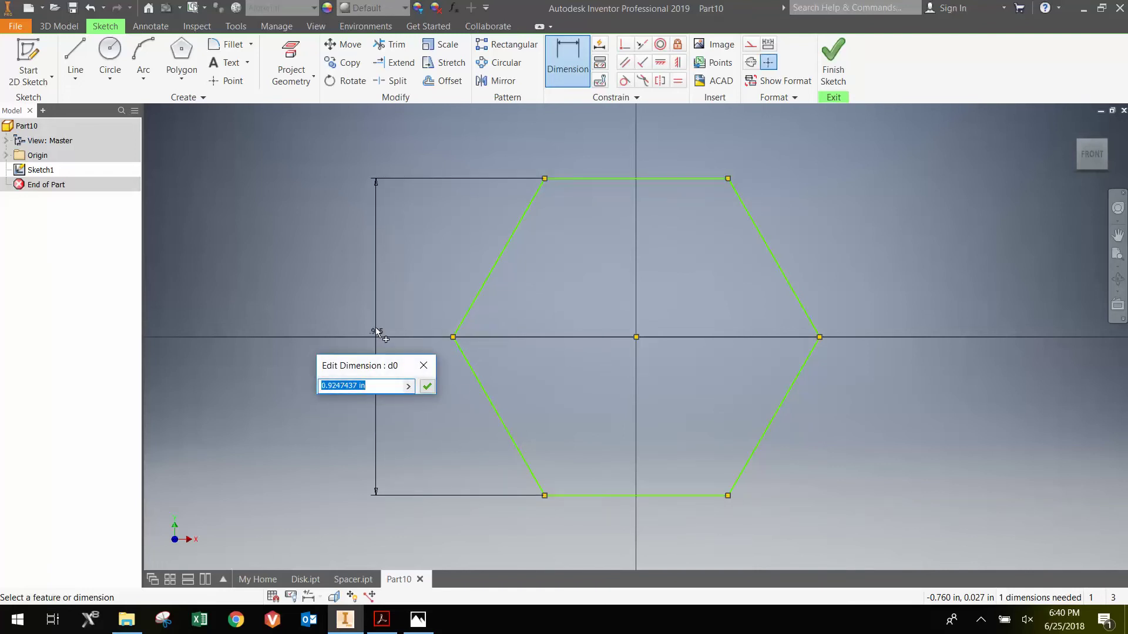
type(".35")
key("Return")
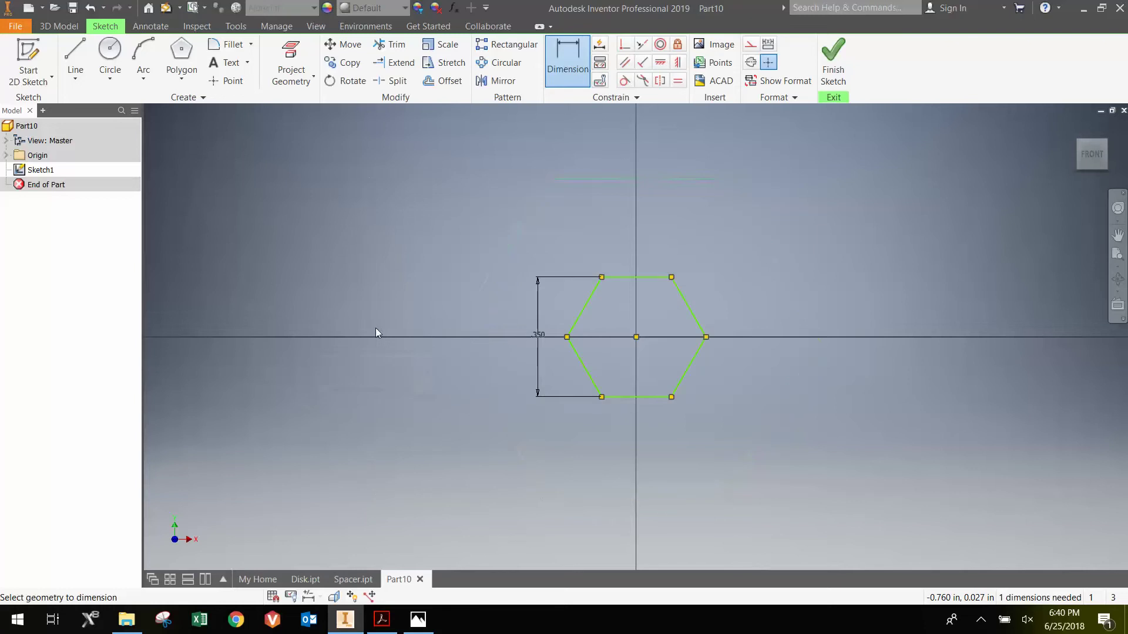
Draw a 0.26 in diameter circle centred on the origin inside the hexagon.
left_click(116, 60)
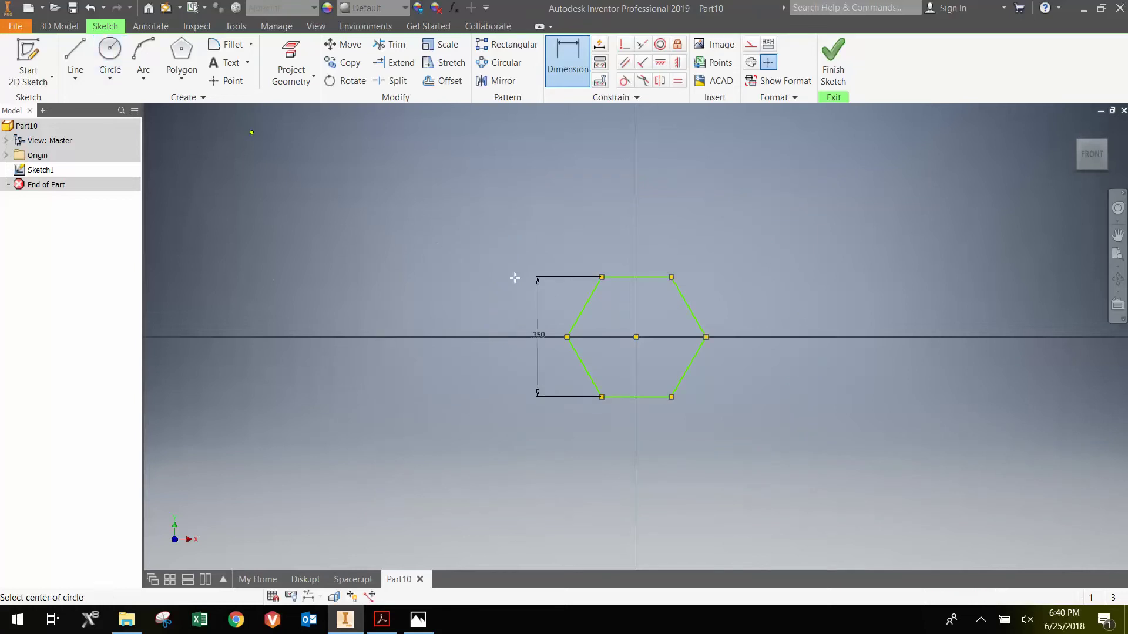
left_click(636, 337)
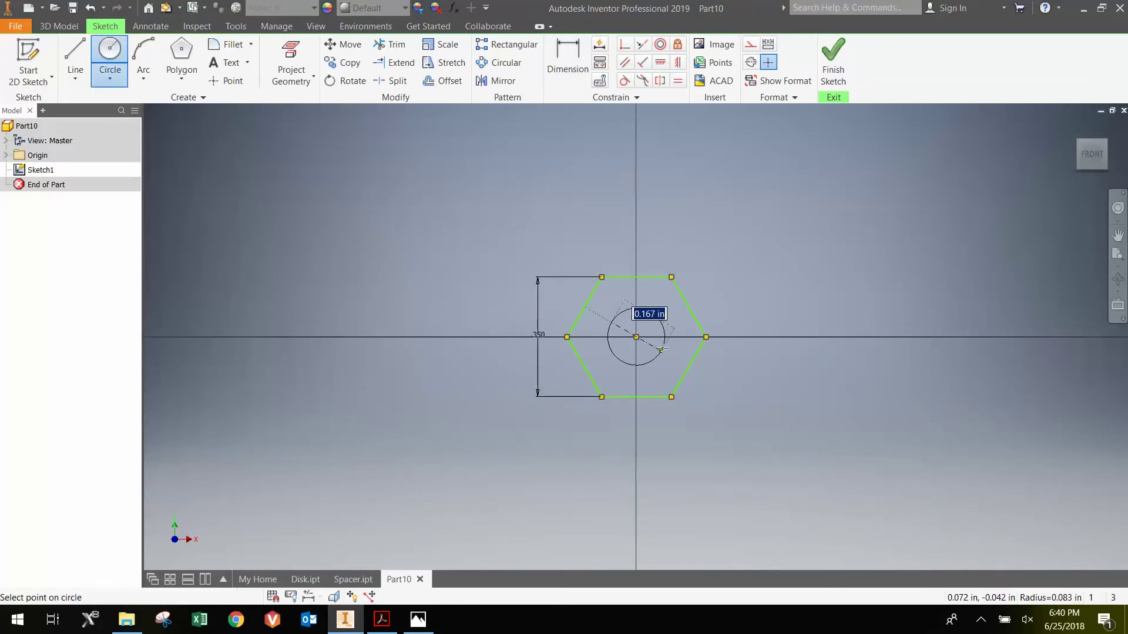
type(".")
key("Return")
Extrude the area between the hexagon and the circle symmetrically by a total of 0.2 in.
key("e")
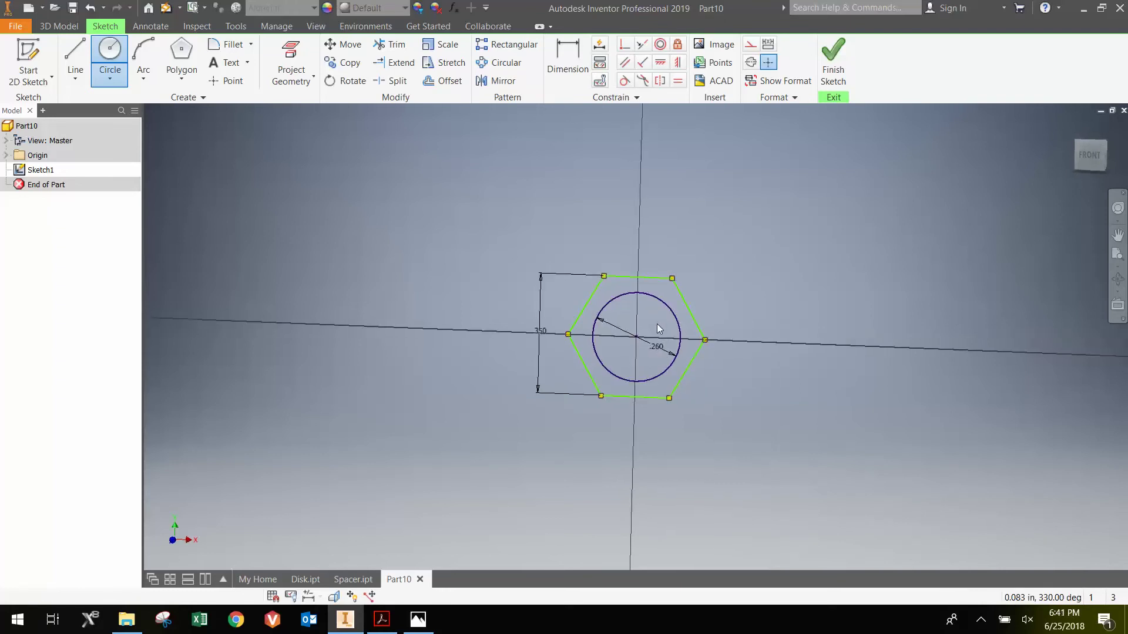
left_click(629, 287)
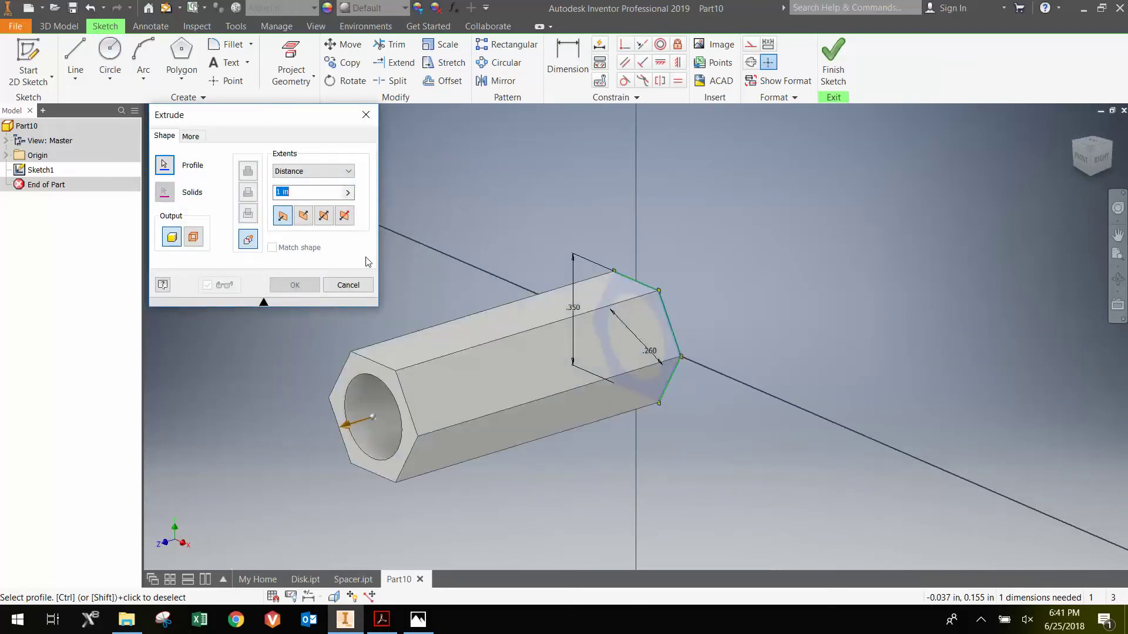
left_click(324, 215)
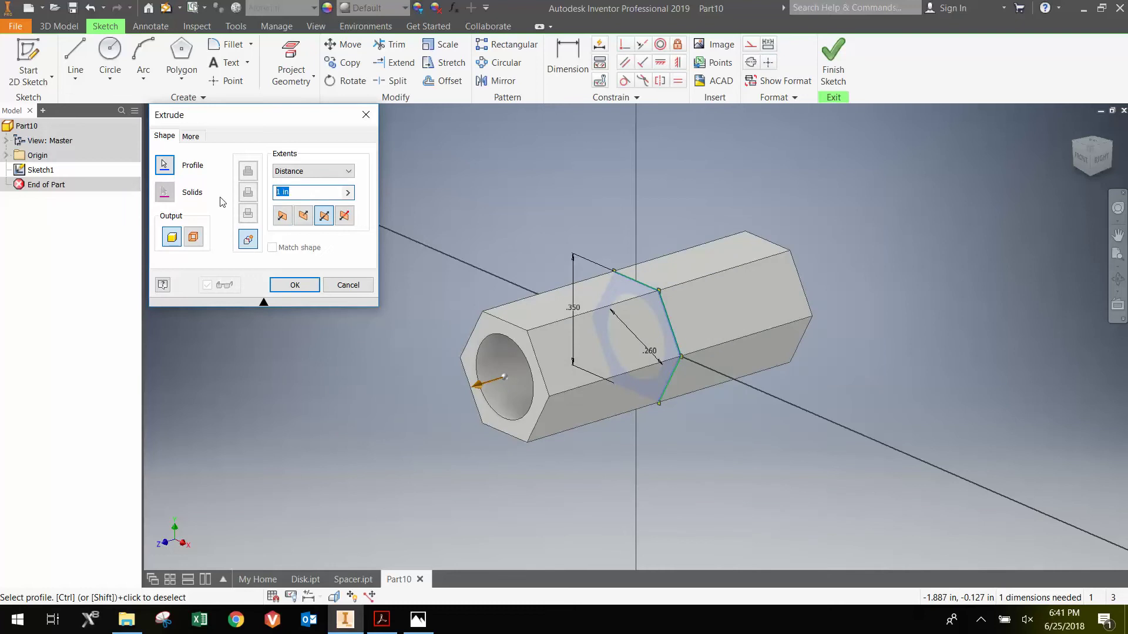
type(".2")
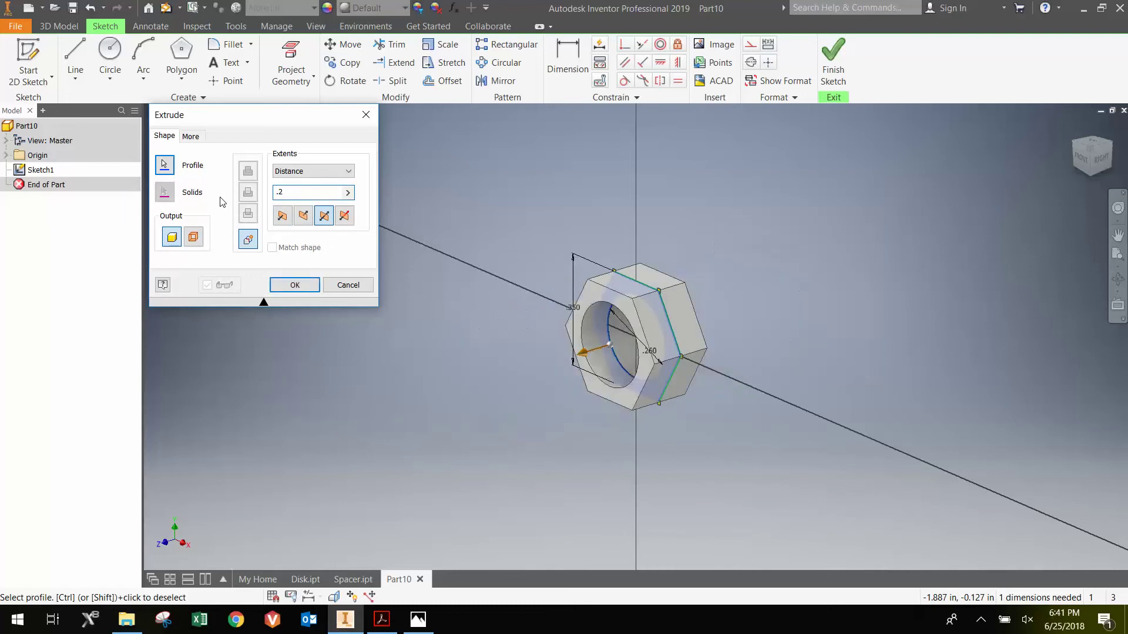
key("Return")
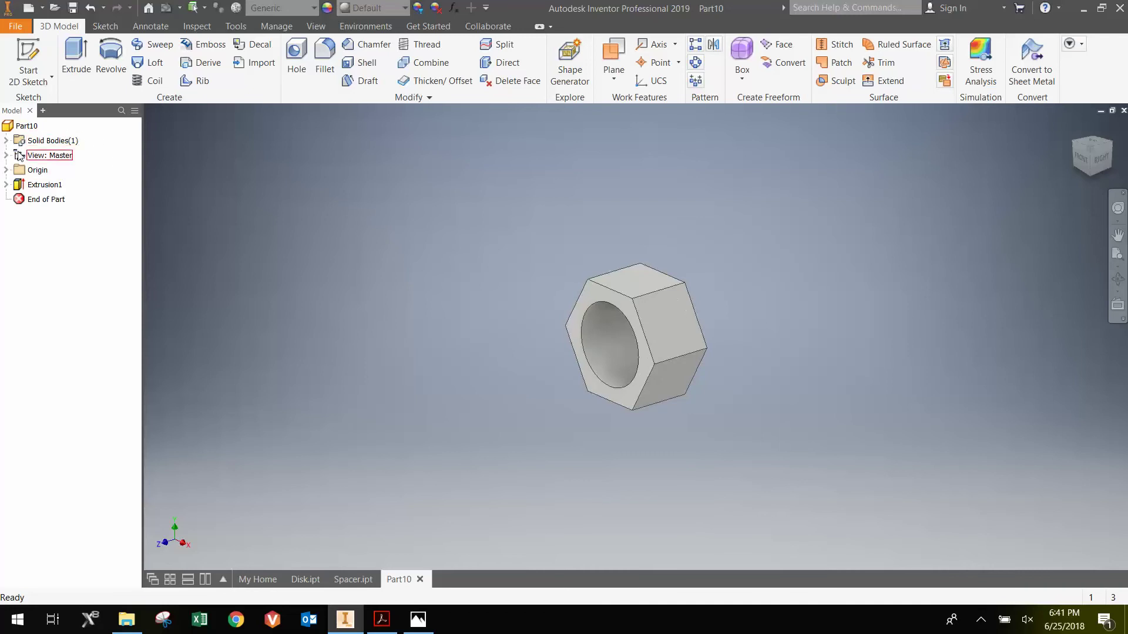
Start a new sketch on the XZ origin plane and turn on that plane's visibility.
left_click(7, 170)
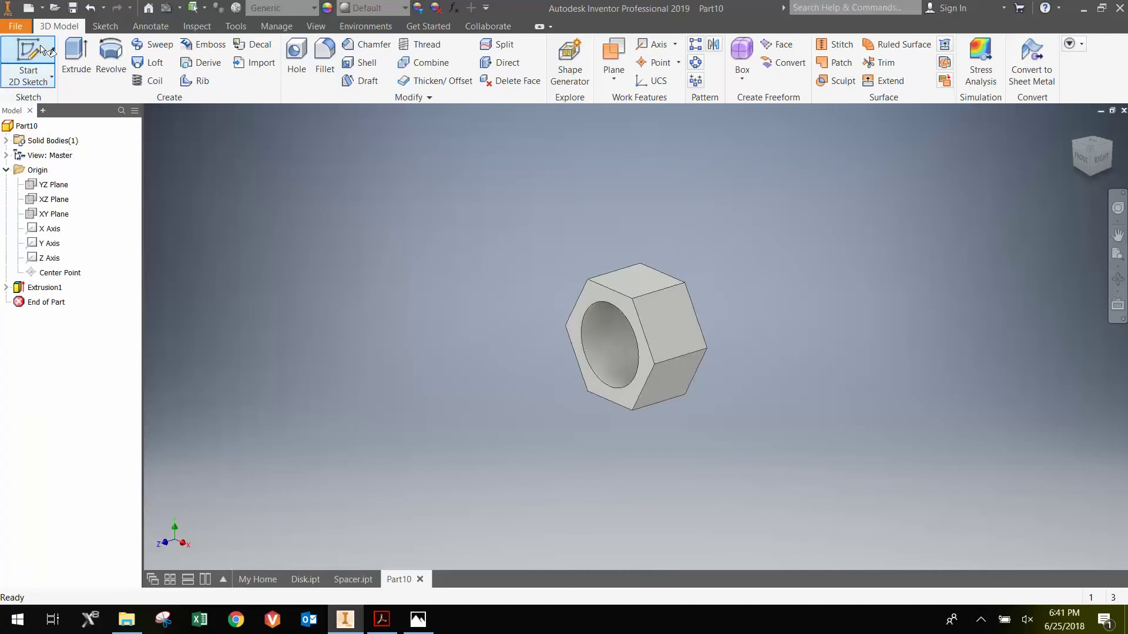
left_click(29, 62)
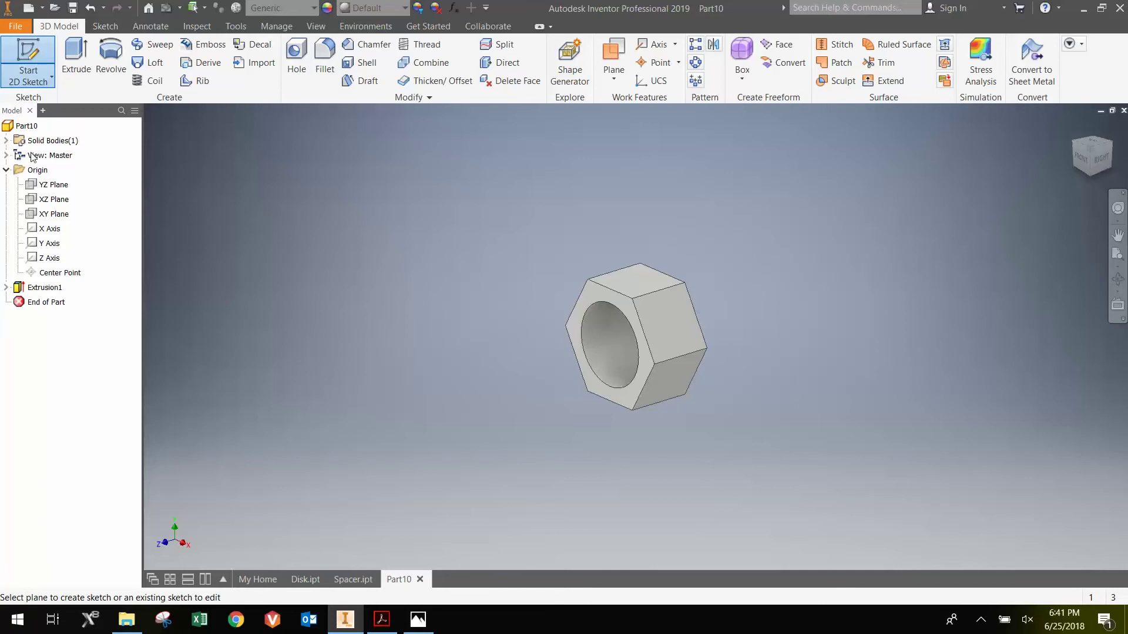
left_click(42, 202)
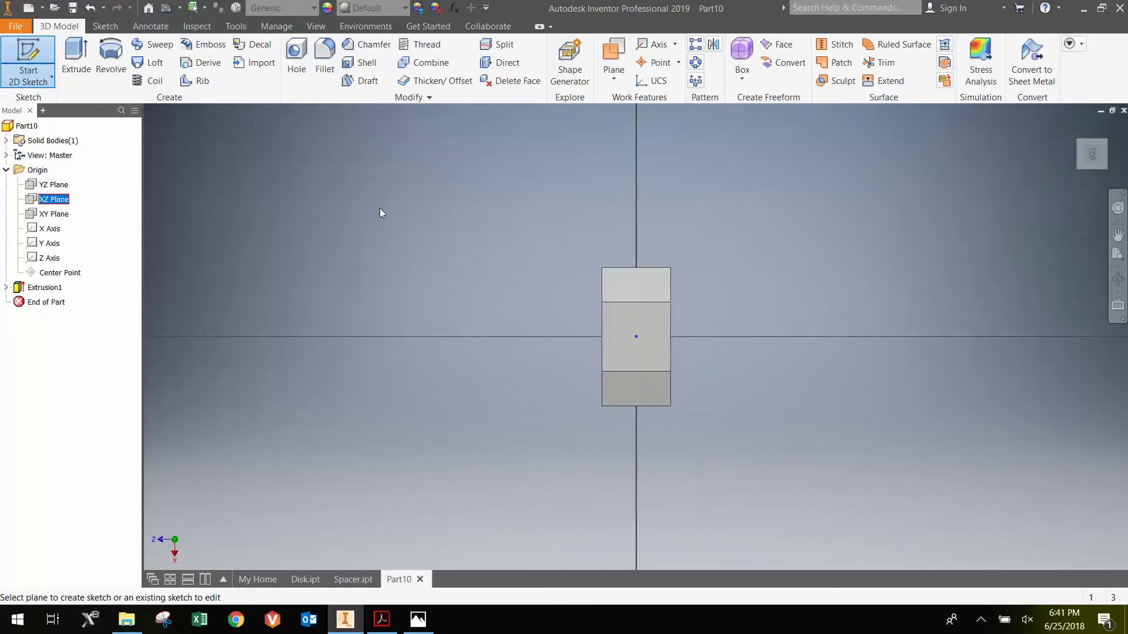
right_click(50, 201)
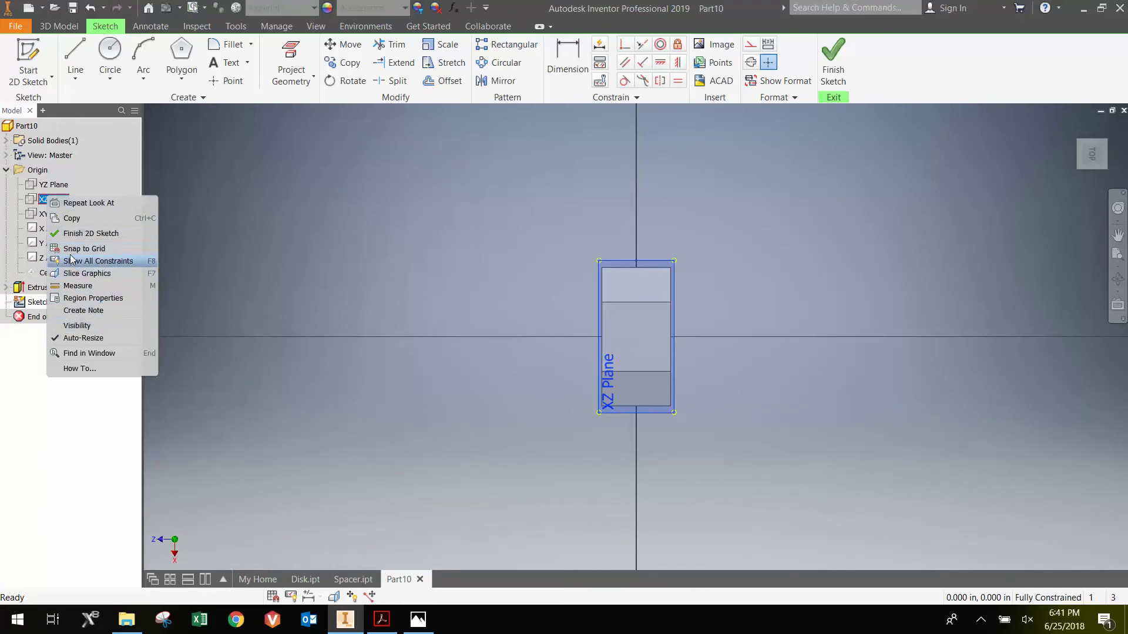
left_click(71, 193)
right_click(34, 201)
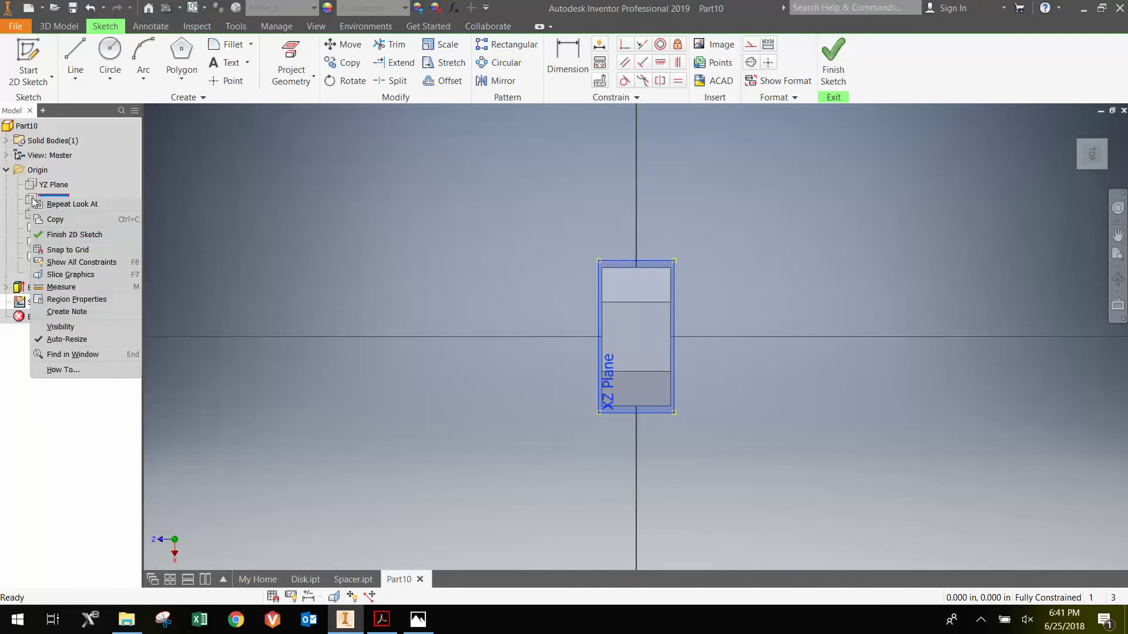
left_click(61, 327)
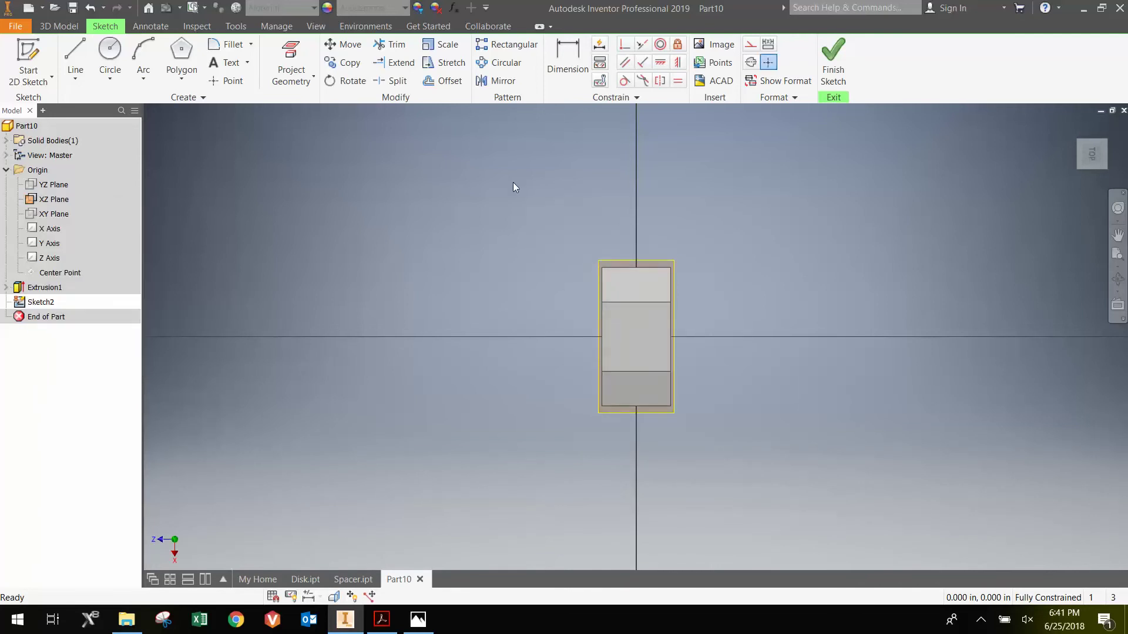
Slice the graphics at the sketch plane and project the nut's upper side face into the sketch.
key("F7")
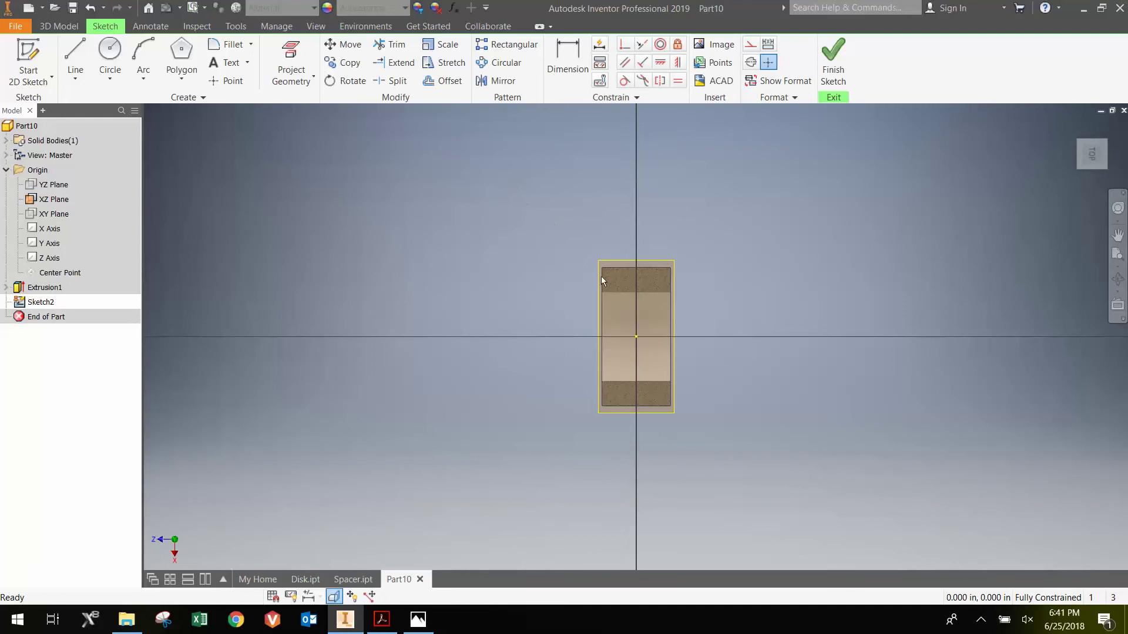
scroll(694, 313, "down", 3)
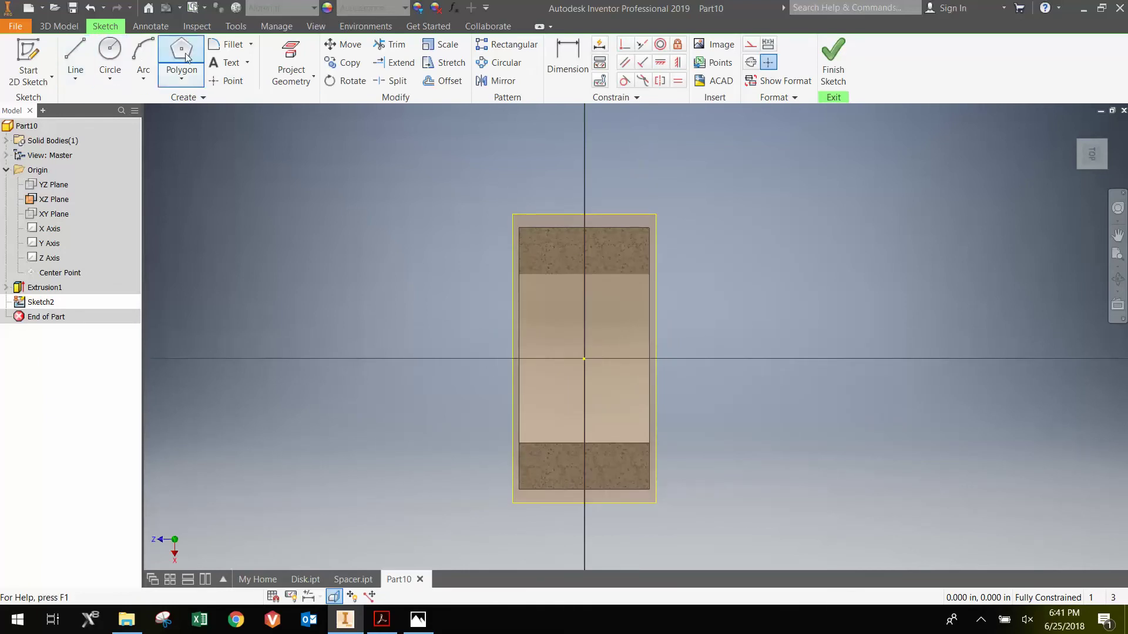
left_click(290, 66)
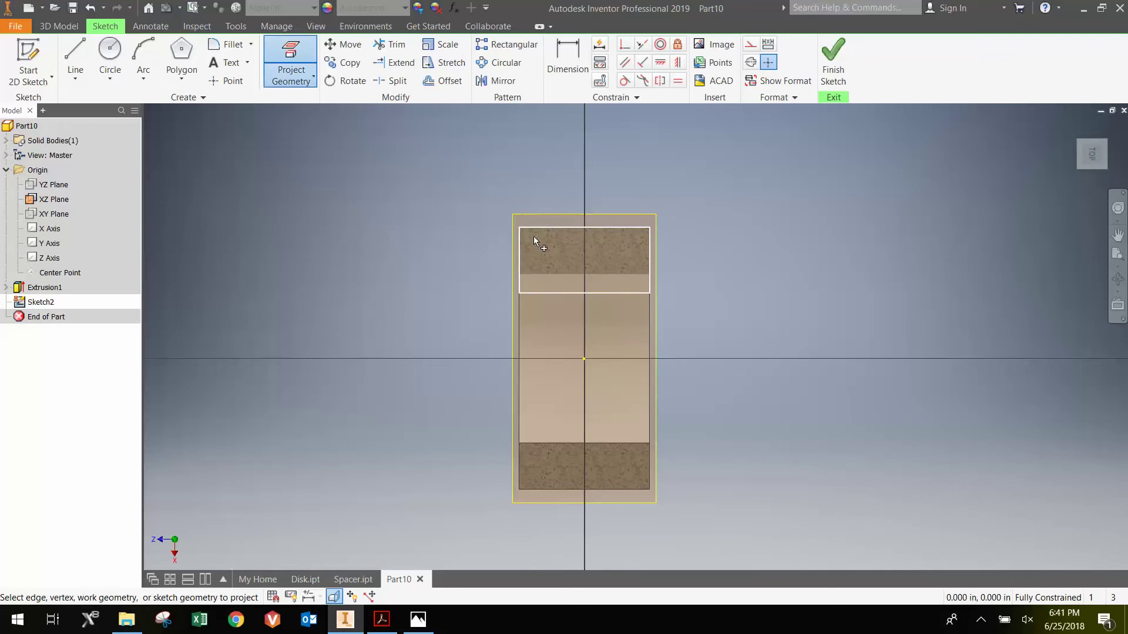
left_click(533, 236)
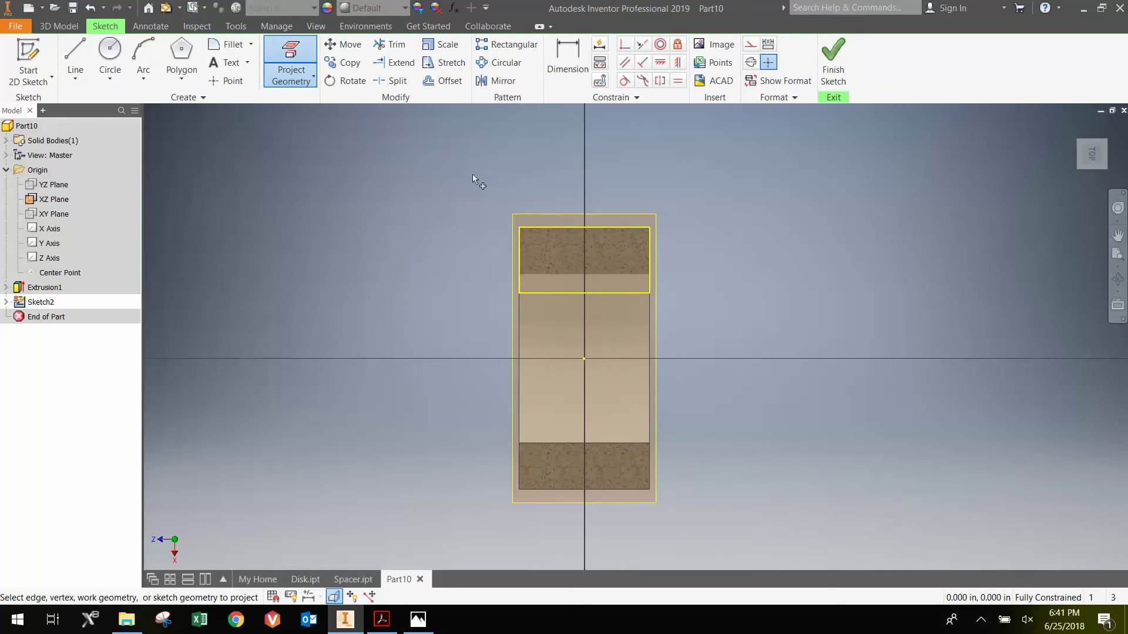
Draw a diagonal line about 0.029 in long across the upper-left corner of the projected rectangle, at roughly 46 degrees.
left_click(82, 52)
scroll(543, 238, "up", 5)
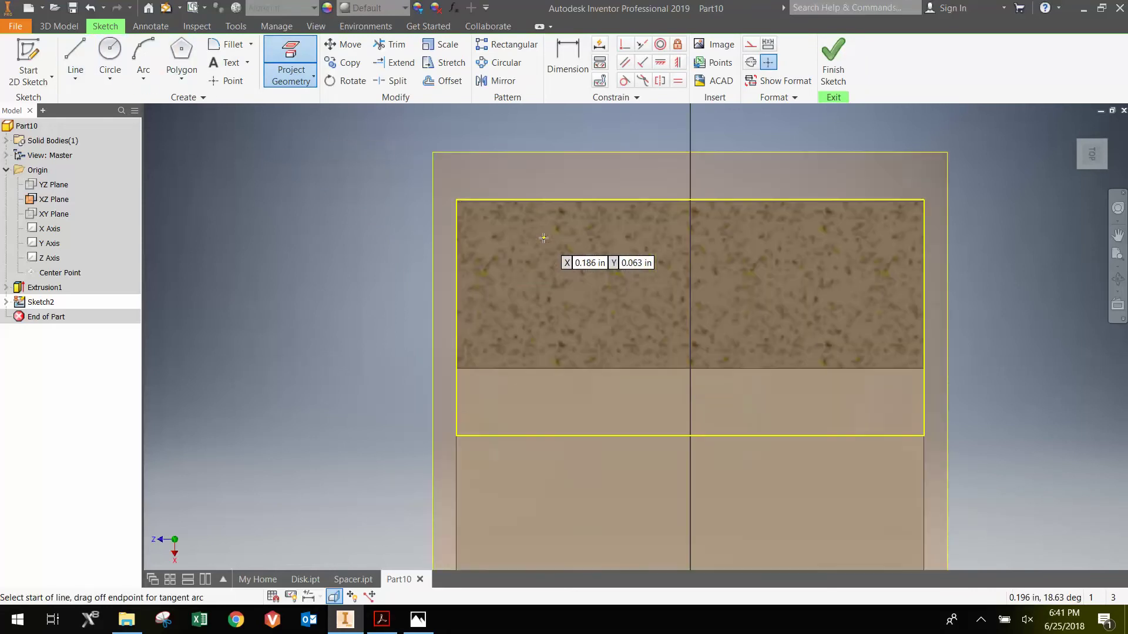
left_click(457, 250)
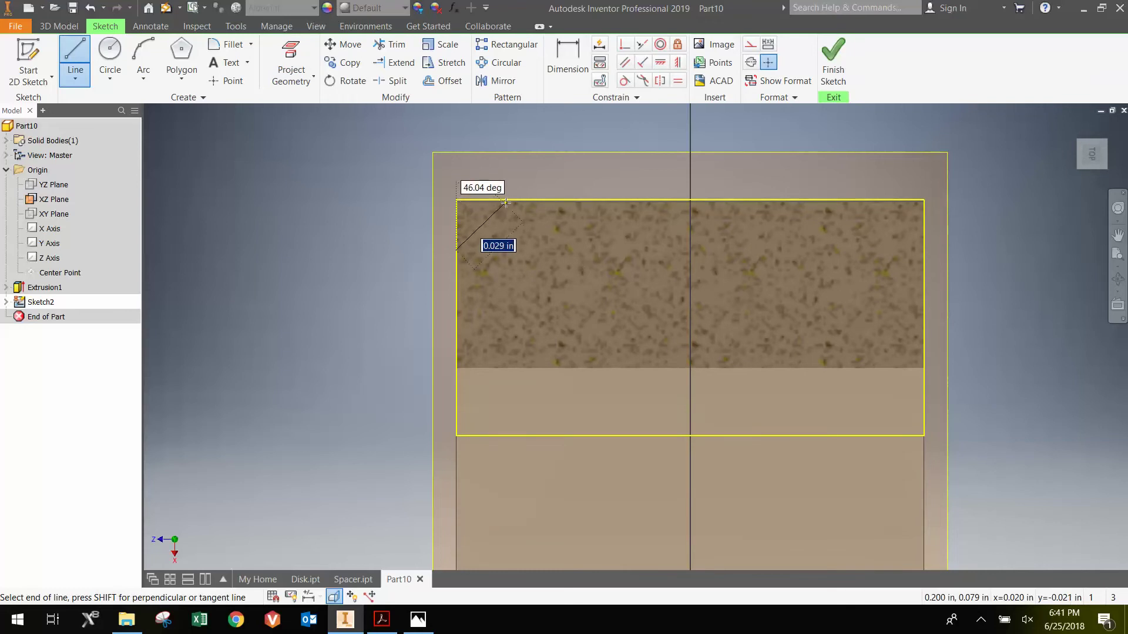
double_click(506, 200)
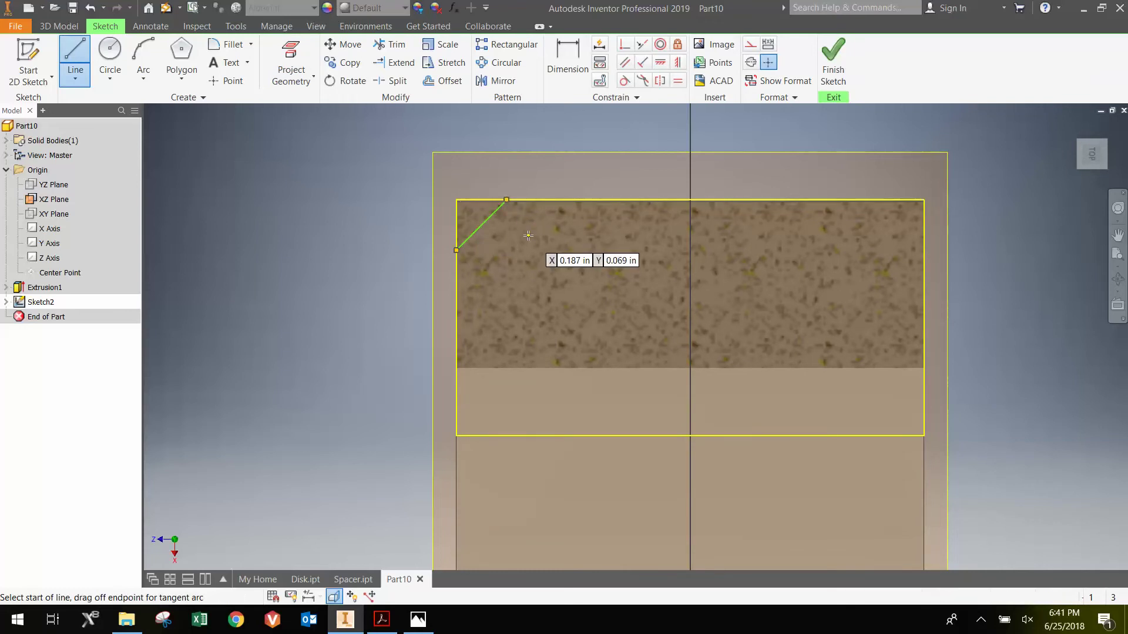
scroll(481, 203, "up", 5)
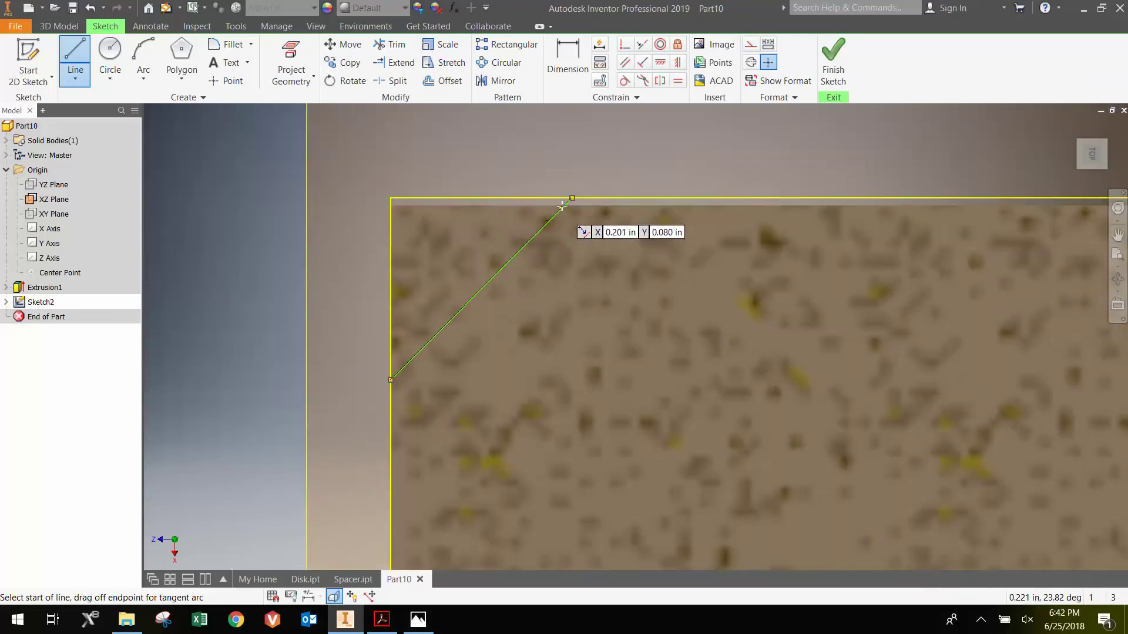
Dimension the vertical distance from the projected rectangle's corner to the diagonal line's lower endpoint as 0.3 in.
scroll(578, 195, "up", 3)
scroll(585, 190, "down", 3)
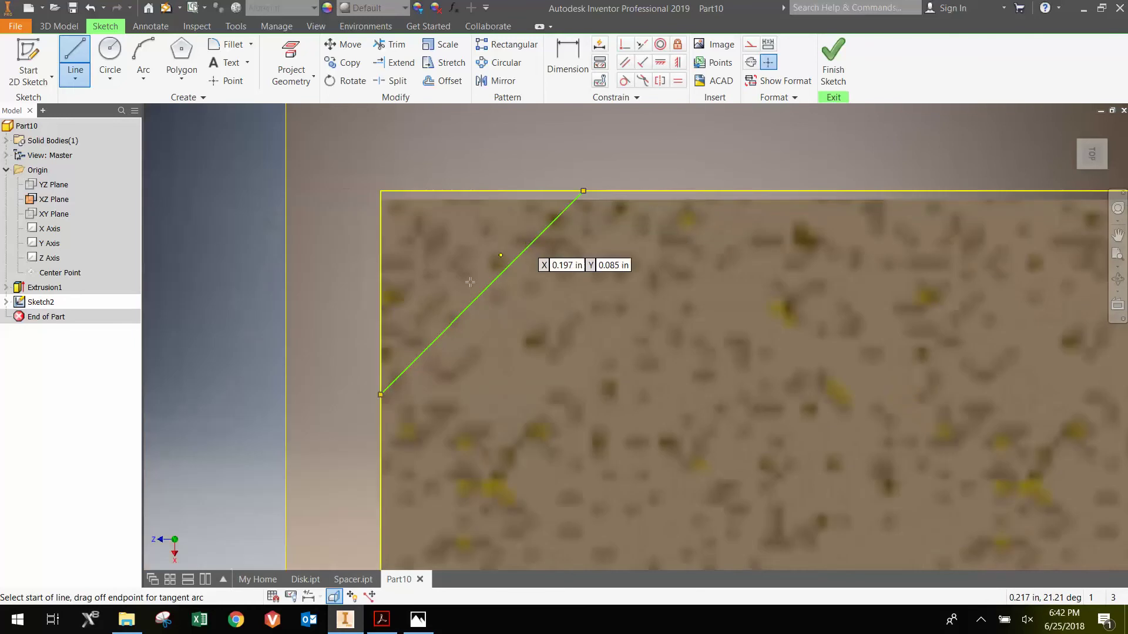
scroll(469, 323, "down", 3)
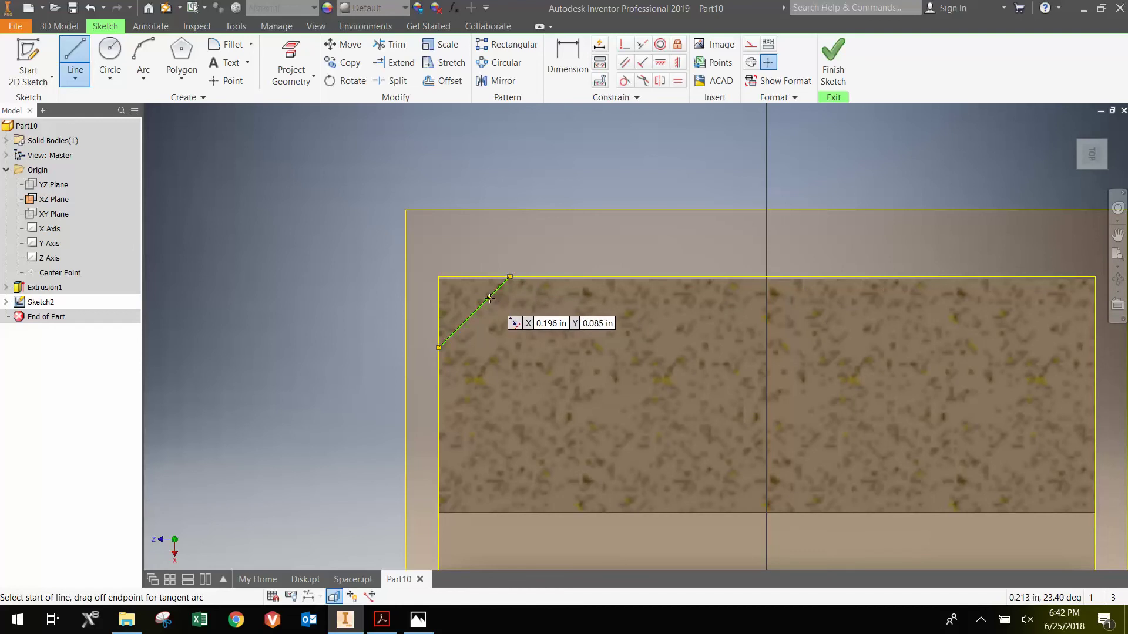
key("d")
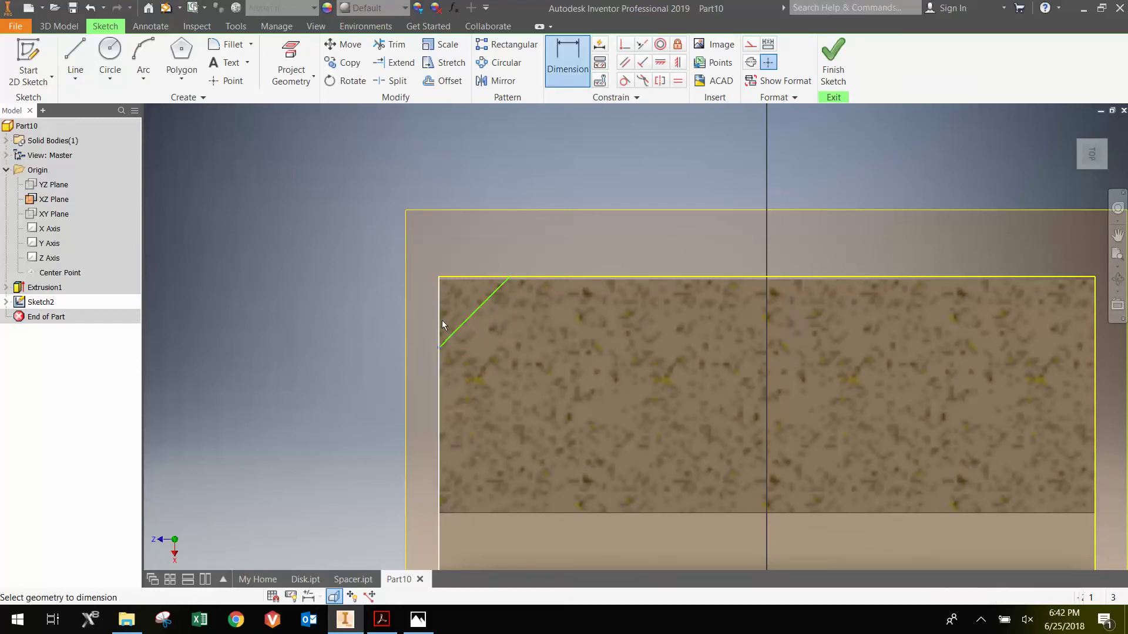
left_click(439, 280)
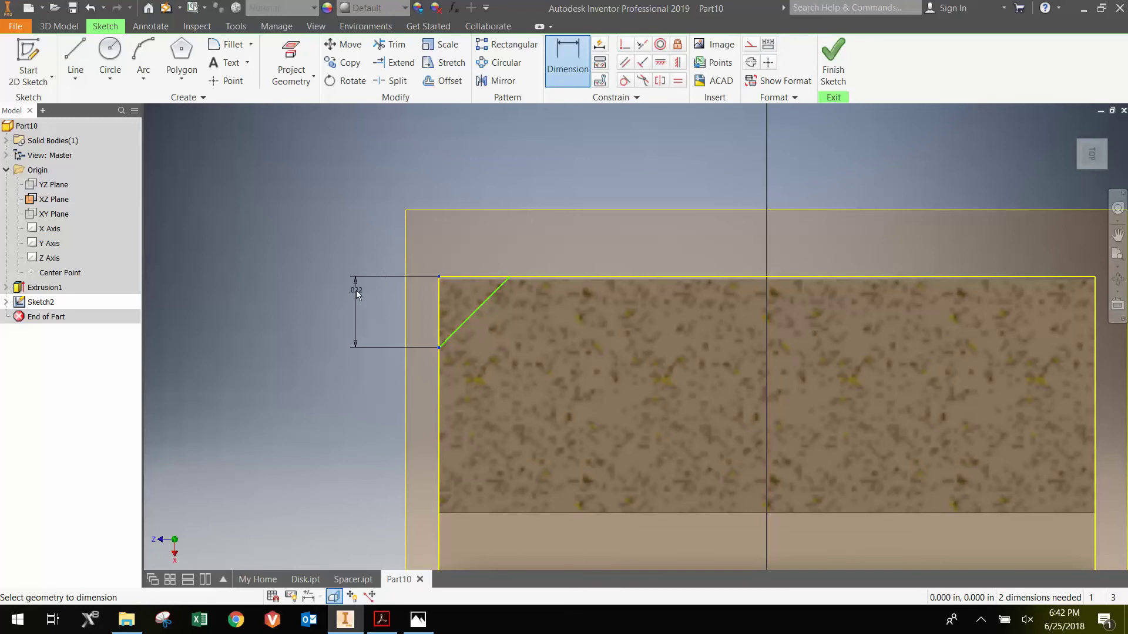
left_click(355, 290)
type("0.1")
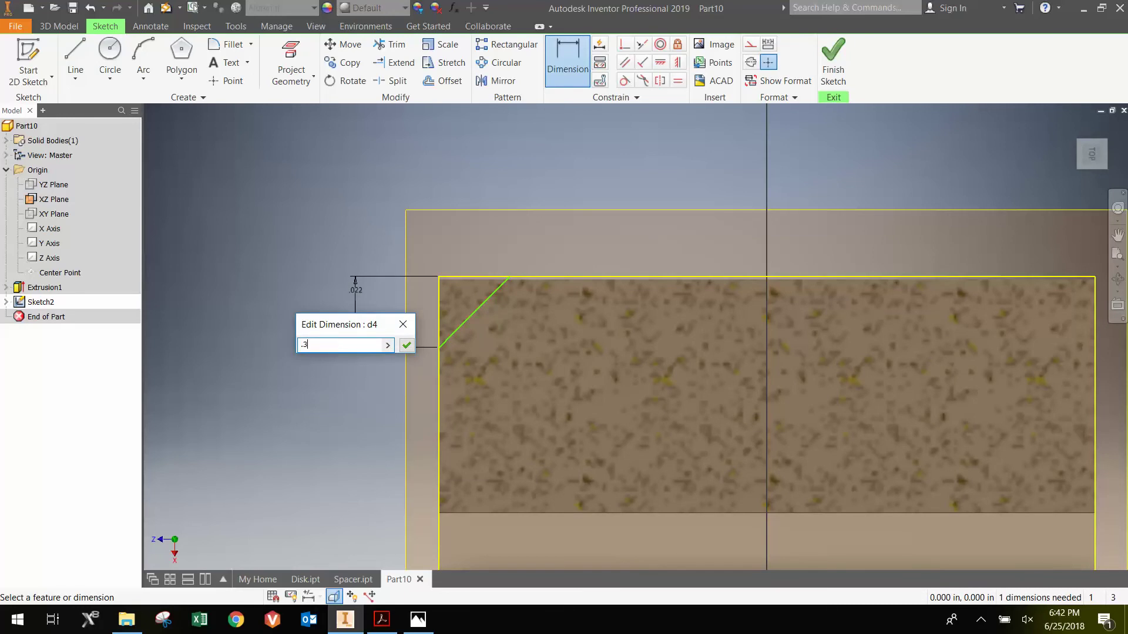
key("Return")
Correct the vertical dimension of the corner's diagonal line to 0.03 in.
scroll(457, 275, "down", 5)
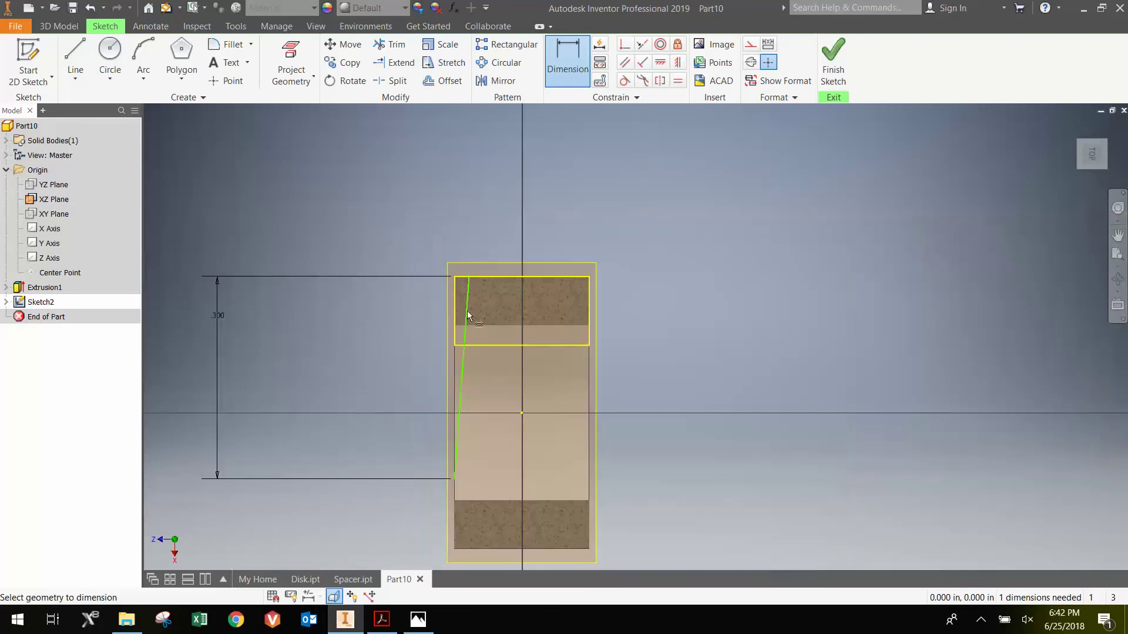
double_click(220, 317)
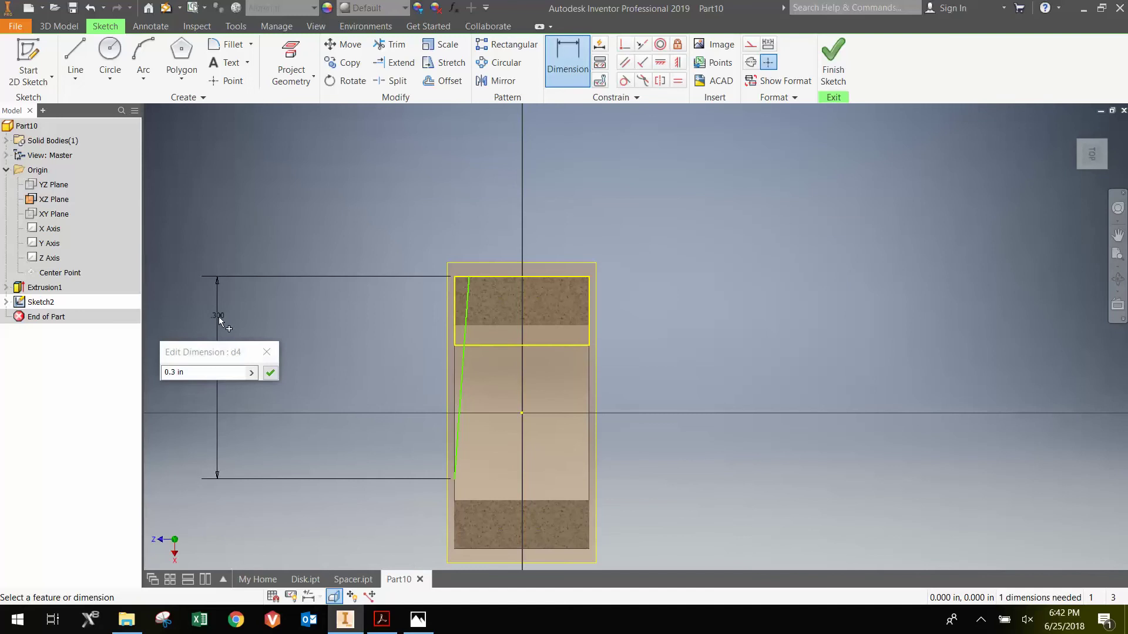
left_click(196, 374)
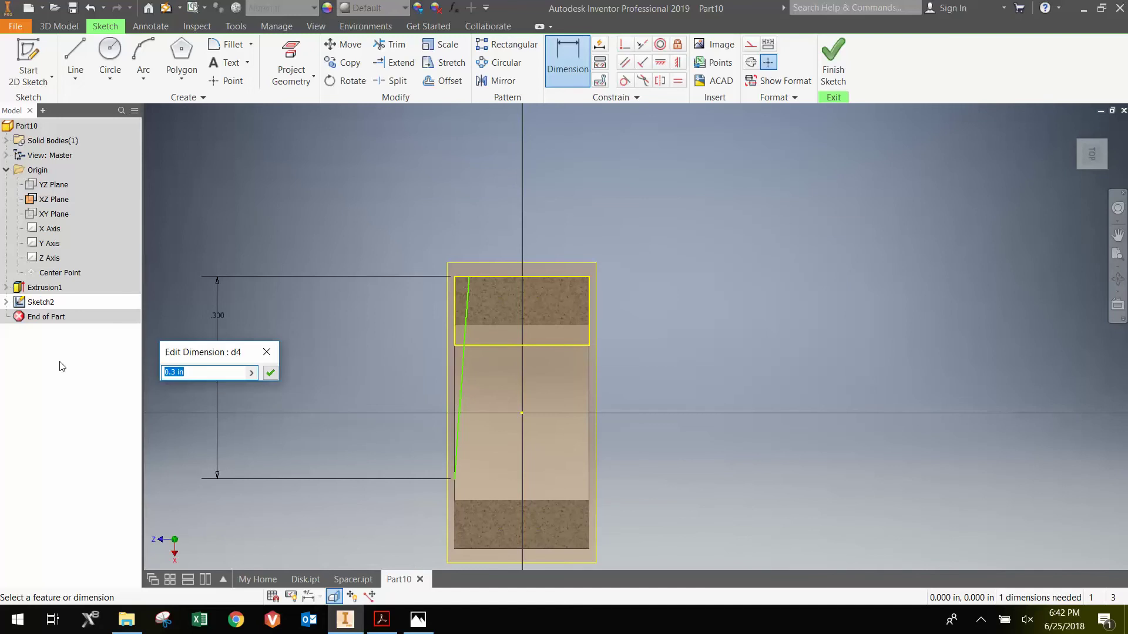
type(".03")
key("Return")
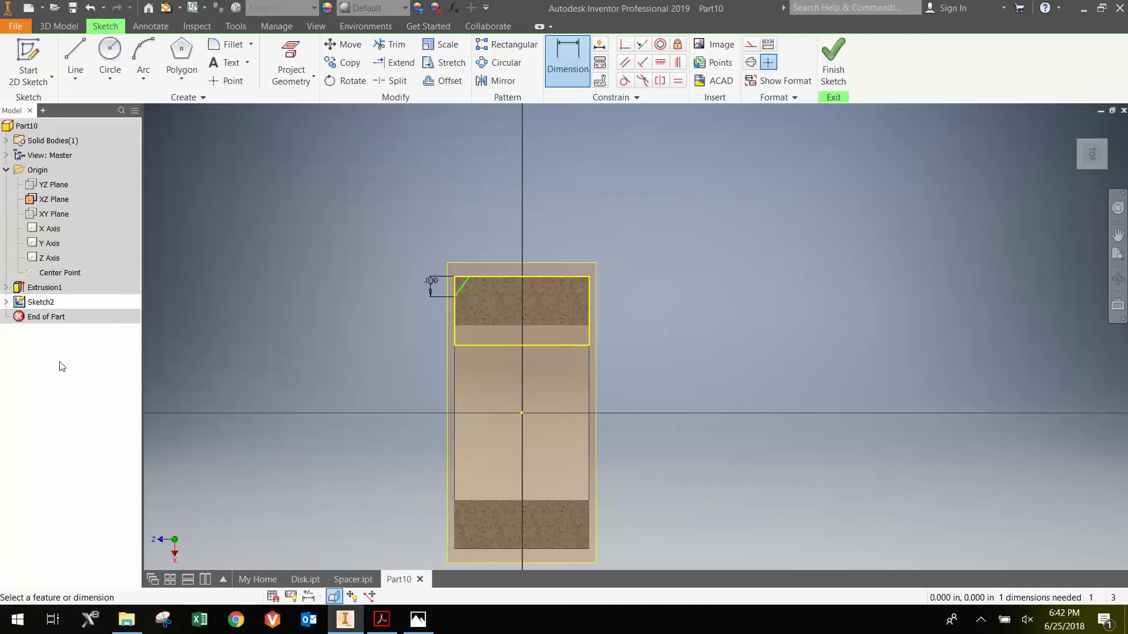
Dimension the horizontal distance from the corner to the diagonal line's upper endpoint as 0.03 in, finish the sketch and show the home view.
scroll(441, 288, "up", 3)
scroll(440, 290, "up", 5)
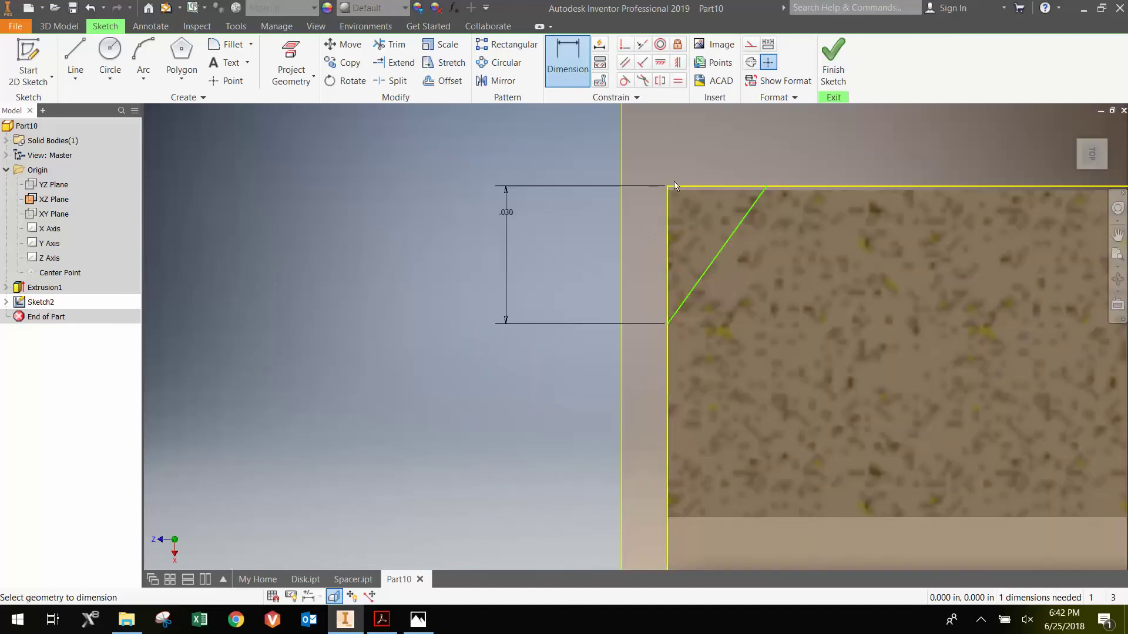
left_click(765, 183)
left_click(763, 162)
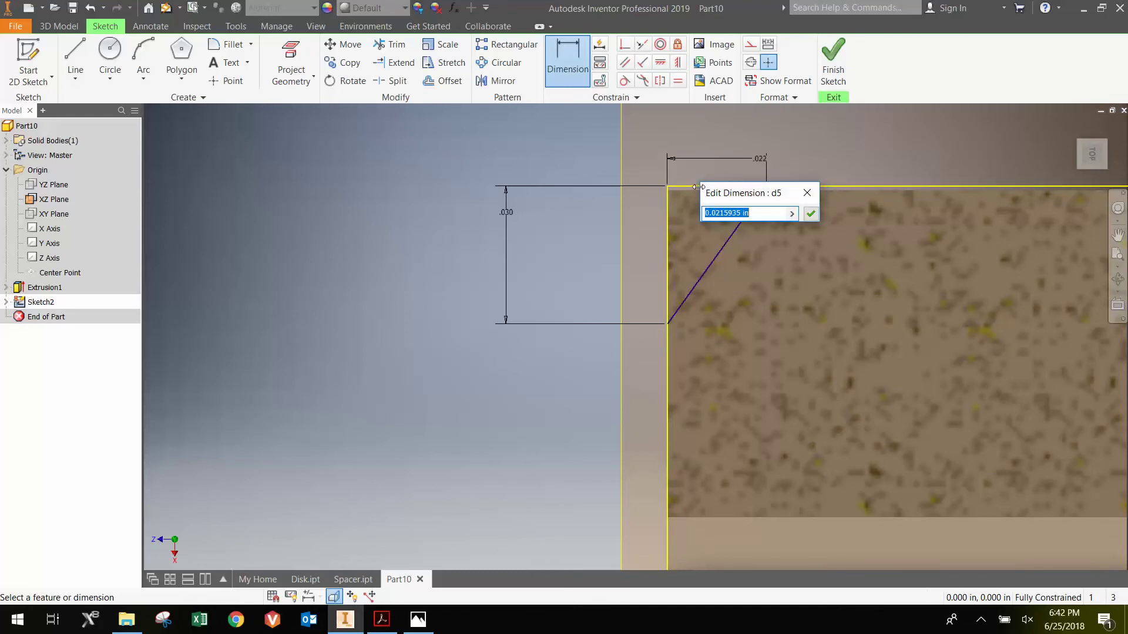
type(".03")
key("Return")
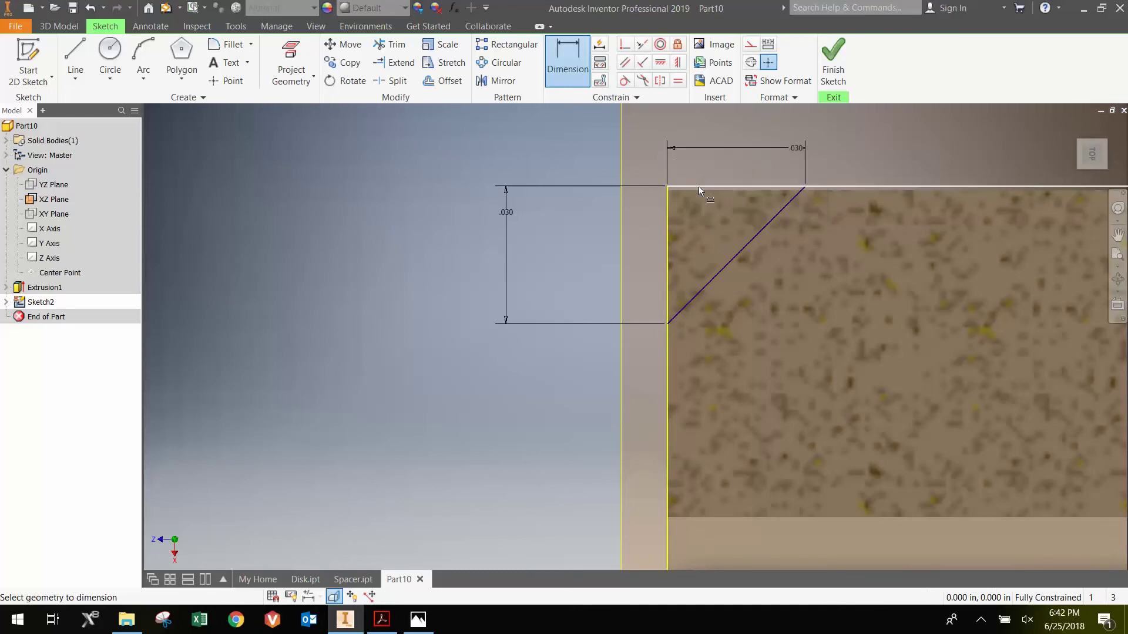
right_click(471, 151)
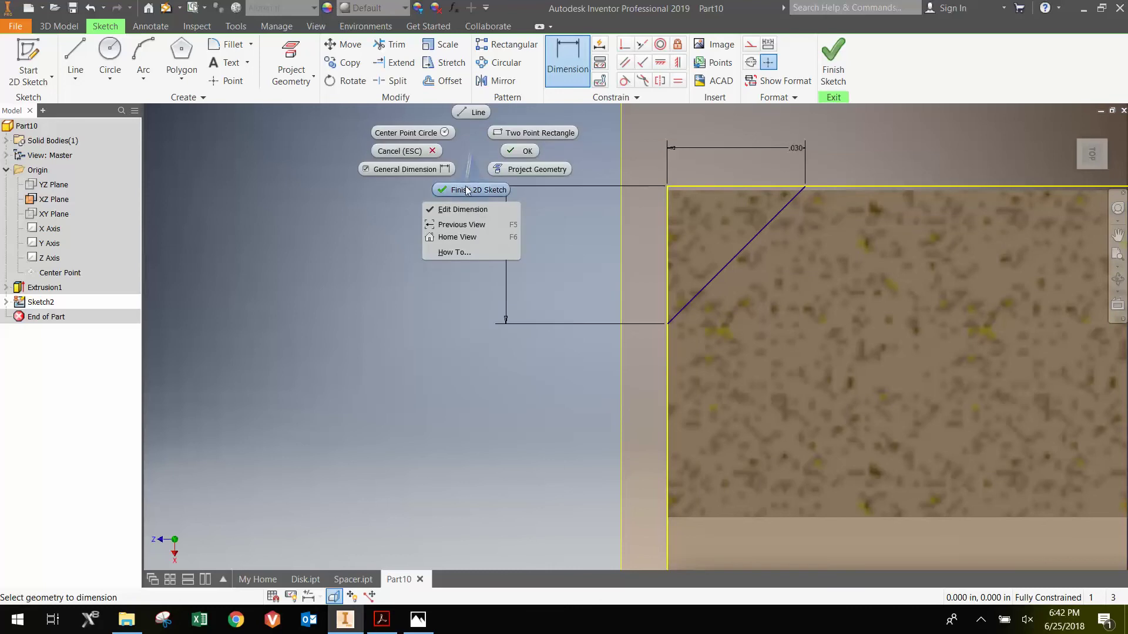
left_click(457, 237)
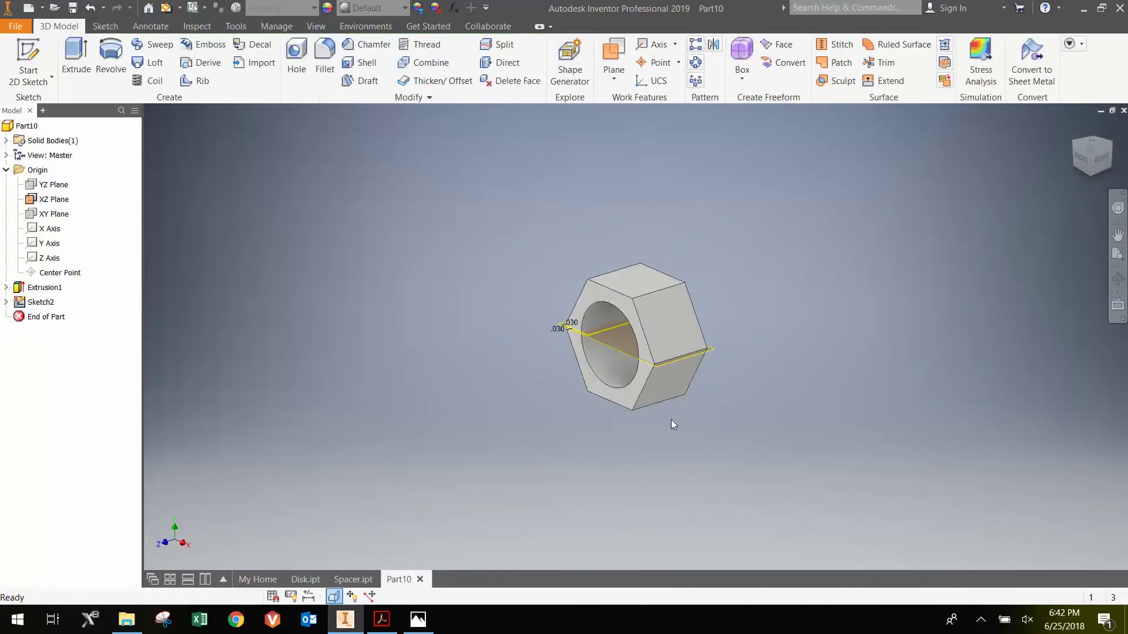
Revolve the small corner triangle fully around the Z axis as a cut to chamfer one end of the nut.
scroll(665, 361, "up", 10)
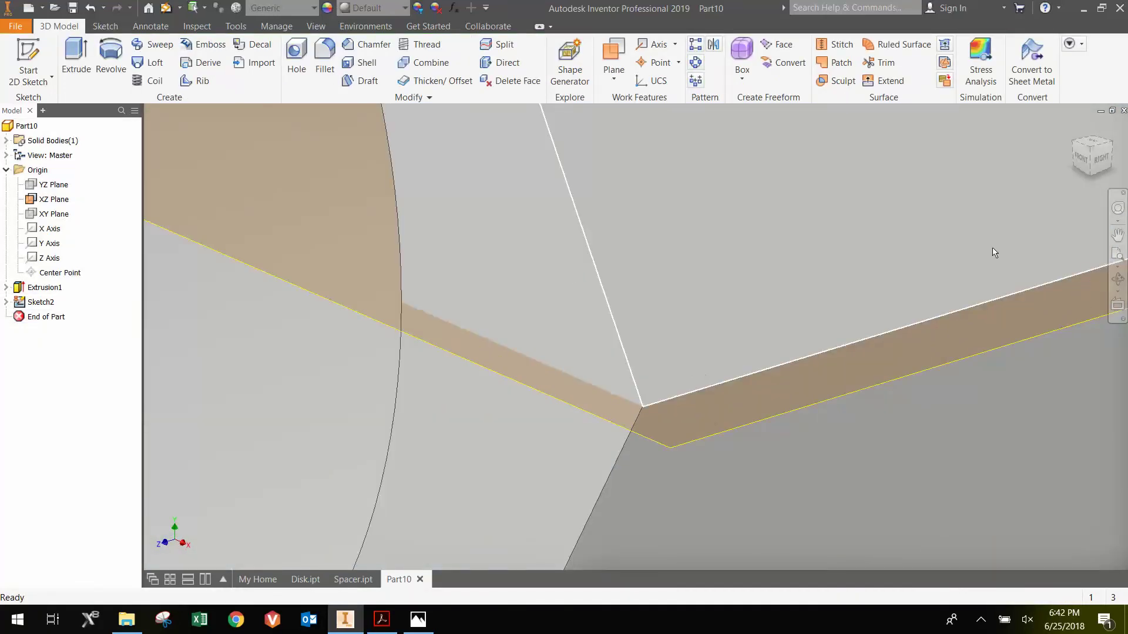
scroll(826, 197, "down", 8)
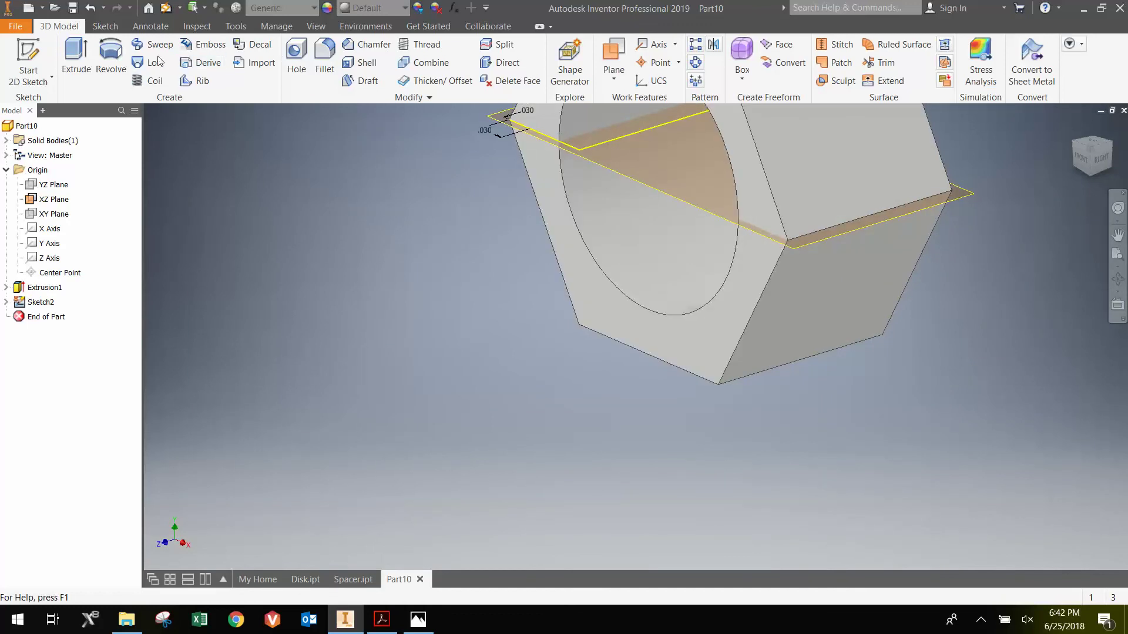
left_click(122, 54)
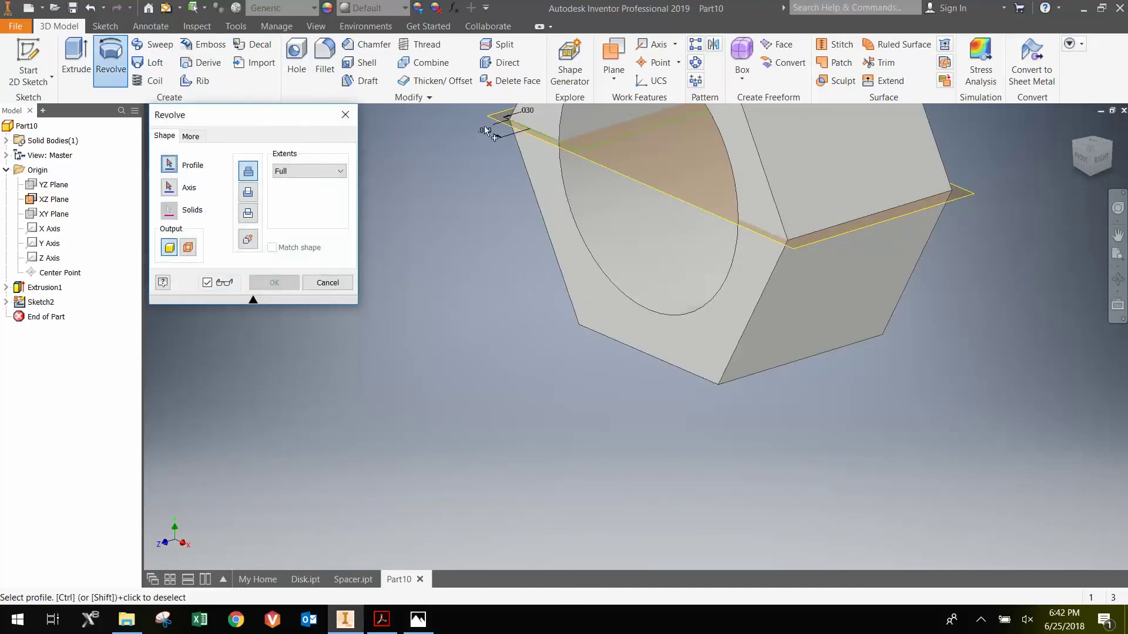
scroll(511, 118, "up", 5)
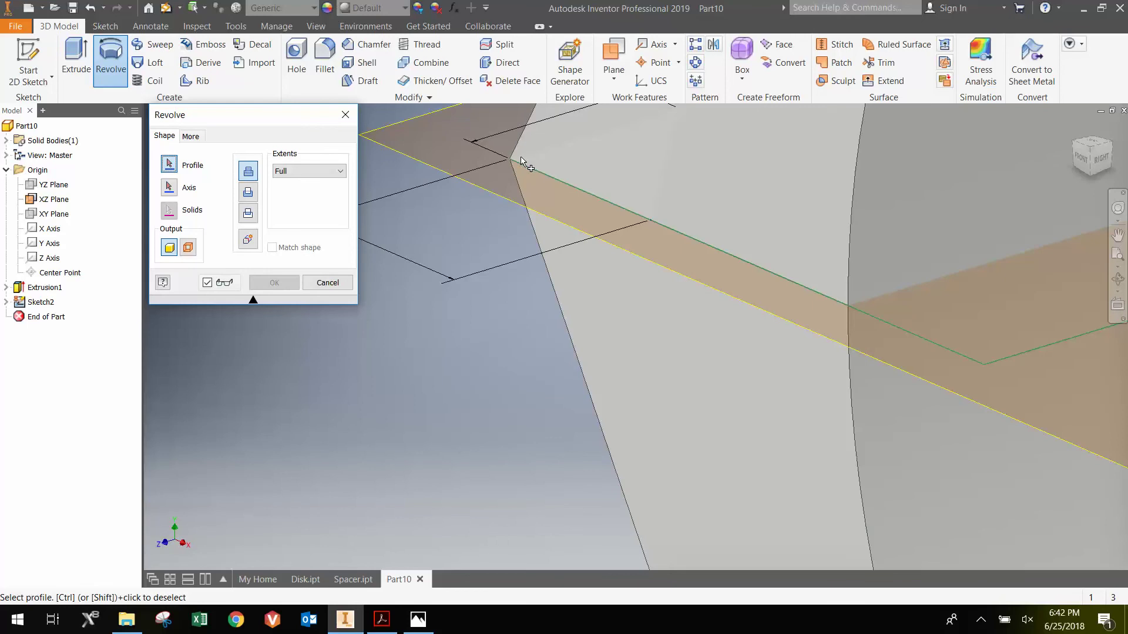
scroll(555, 171, "down", 5)
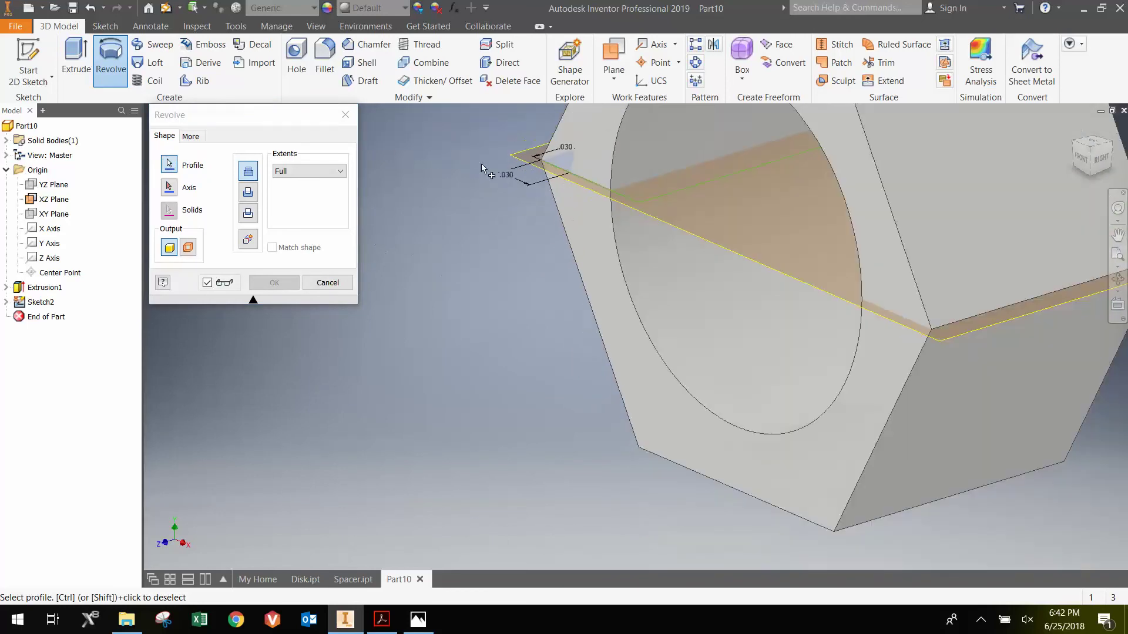
left_click(170, 188)
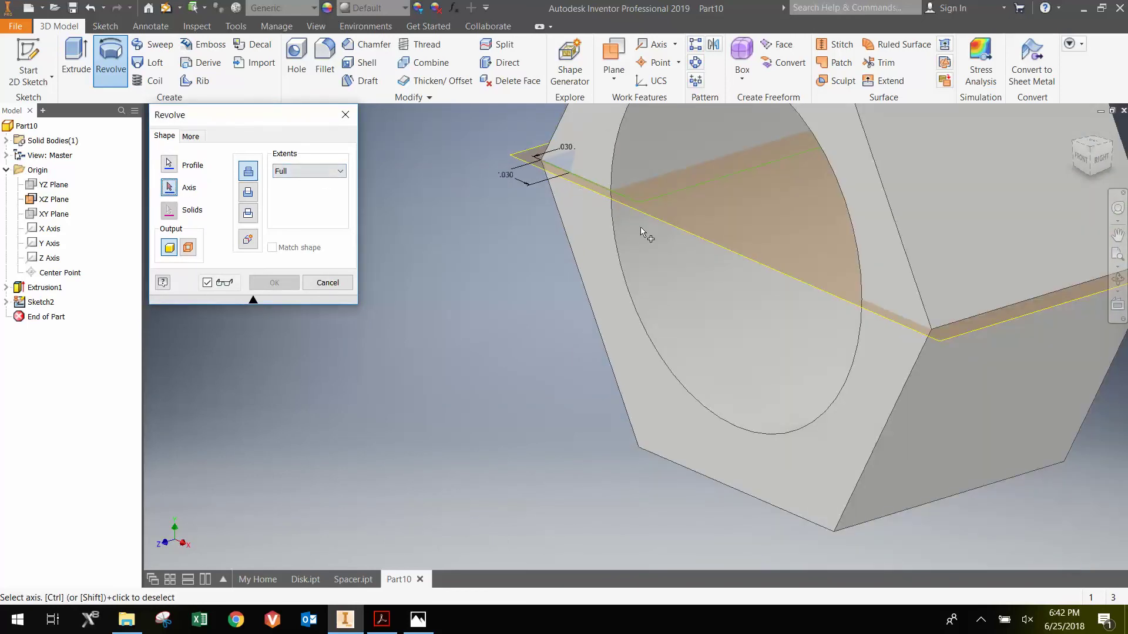
left_click(50, 258)
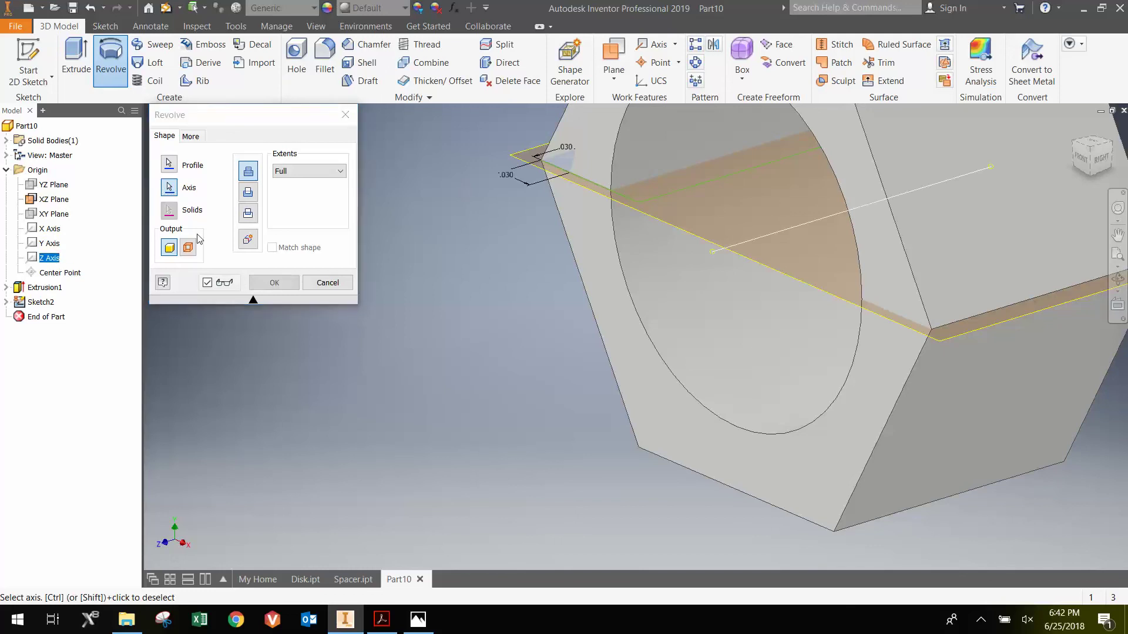
left_click(248, 192)
left_click(274, 282)
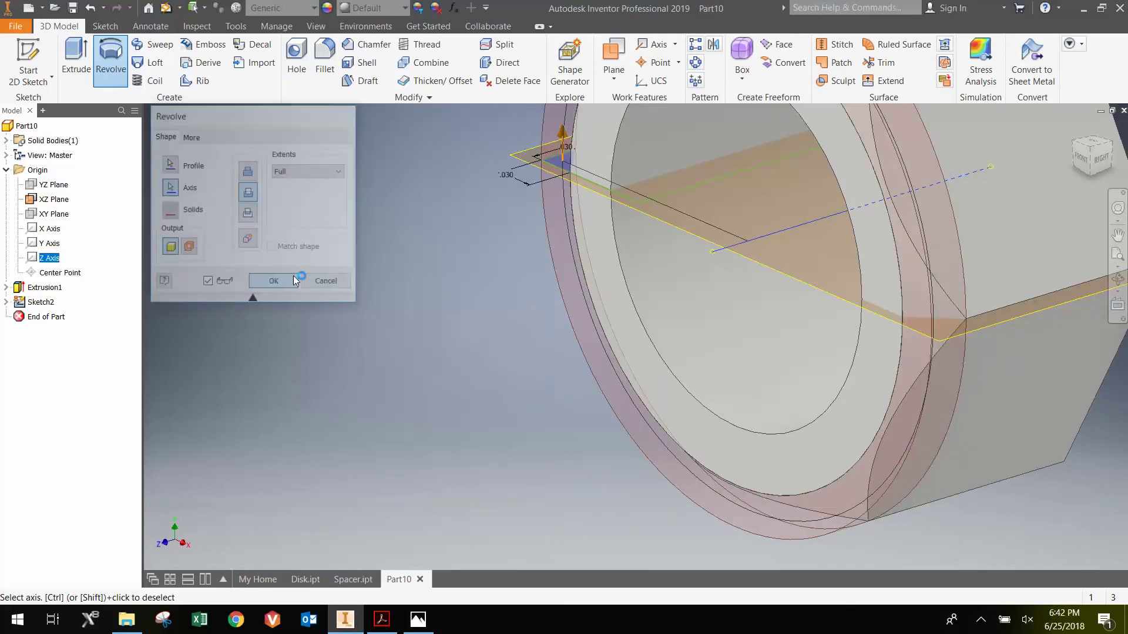
Mirror the revolved chamfer cut across the XY origin plane to the nut's other end and turn off the XZ plane's visibility.
scroll(668, 194, "up", 2)
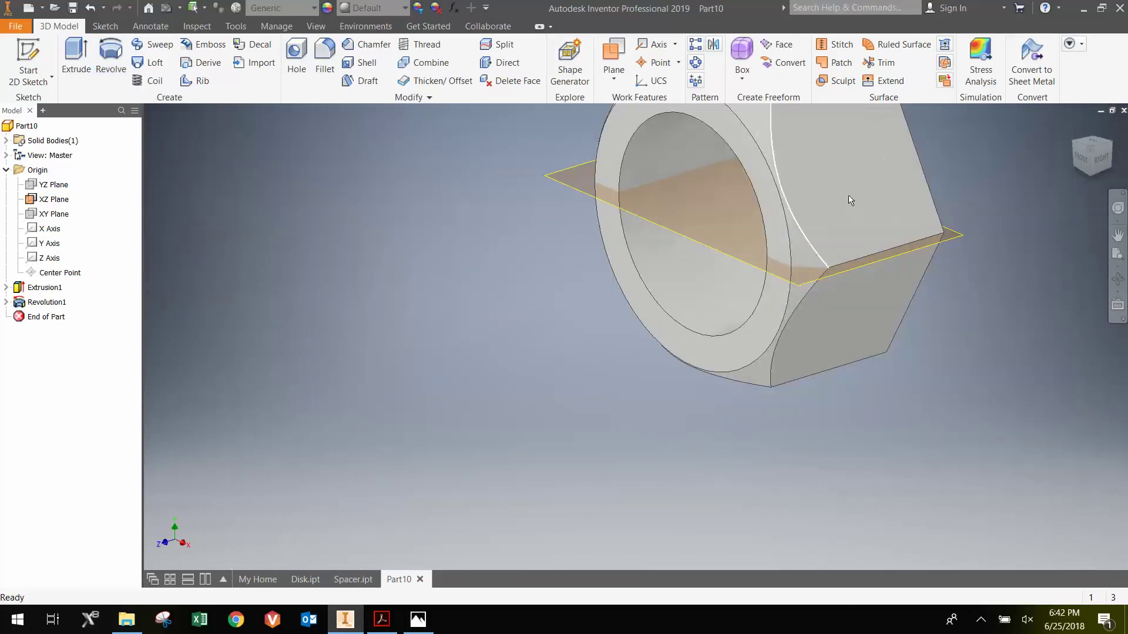
left_click(1118, 279)
left_click_drag(728, 282, 658, 282)
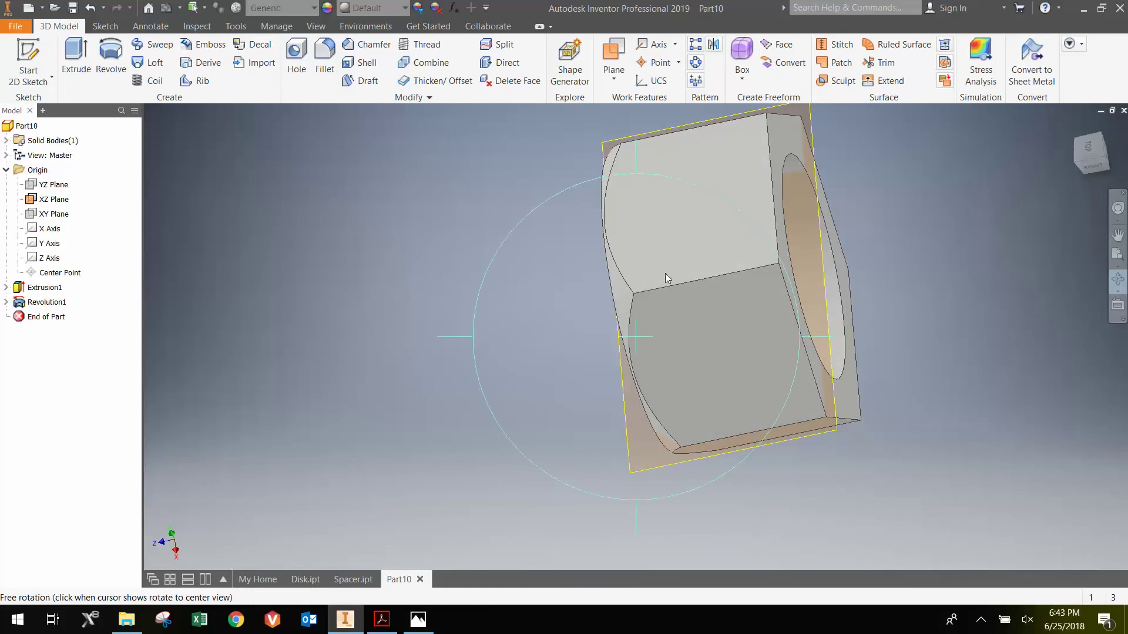
right_click(665, 273)
left_click(697, 276)
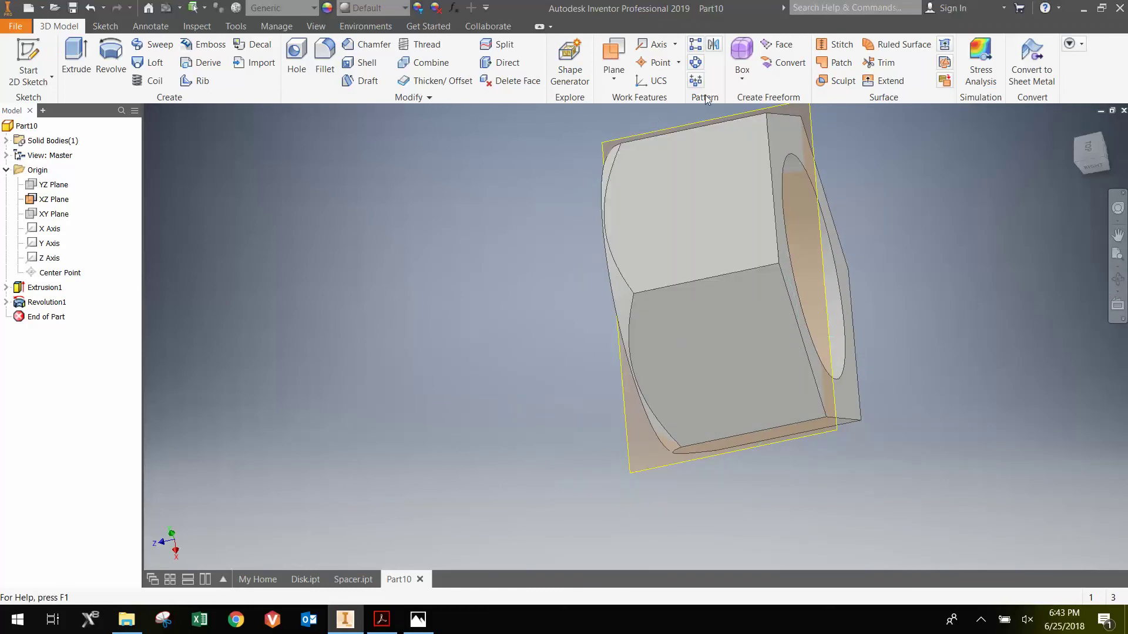
left_click(714, 47)
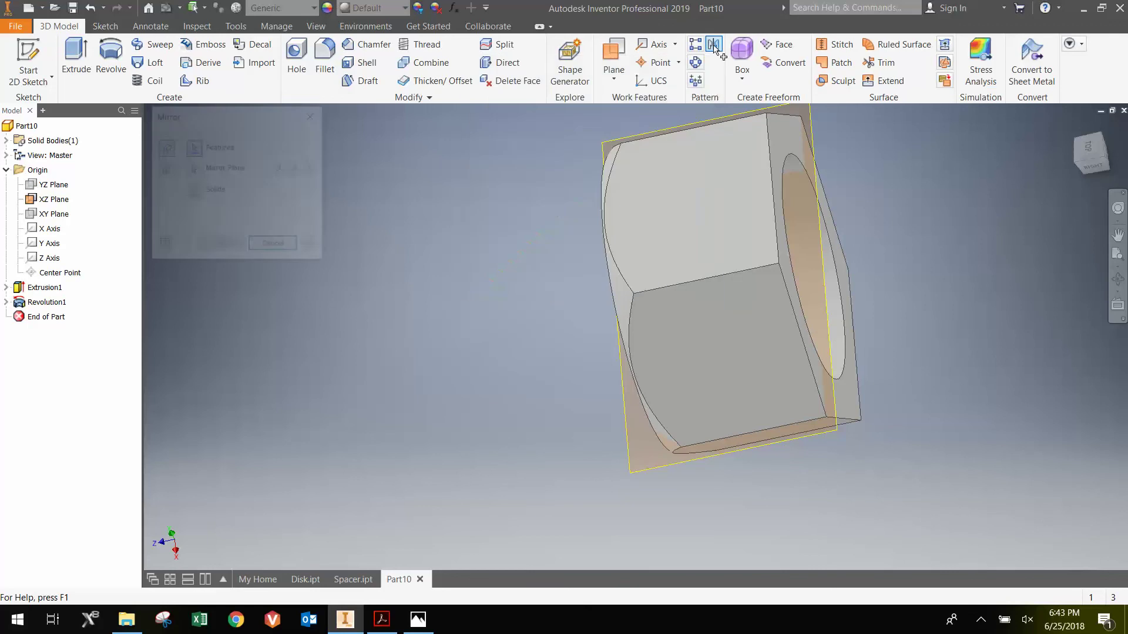
left_click(36, 303)
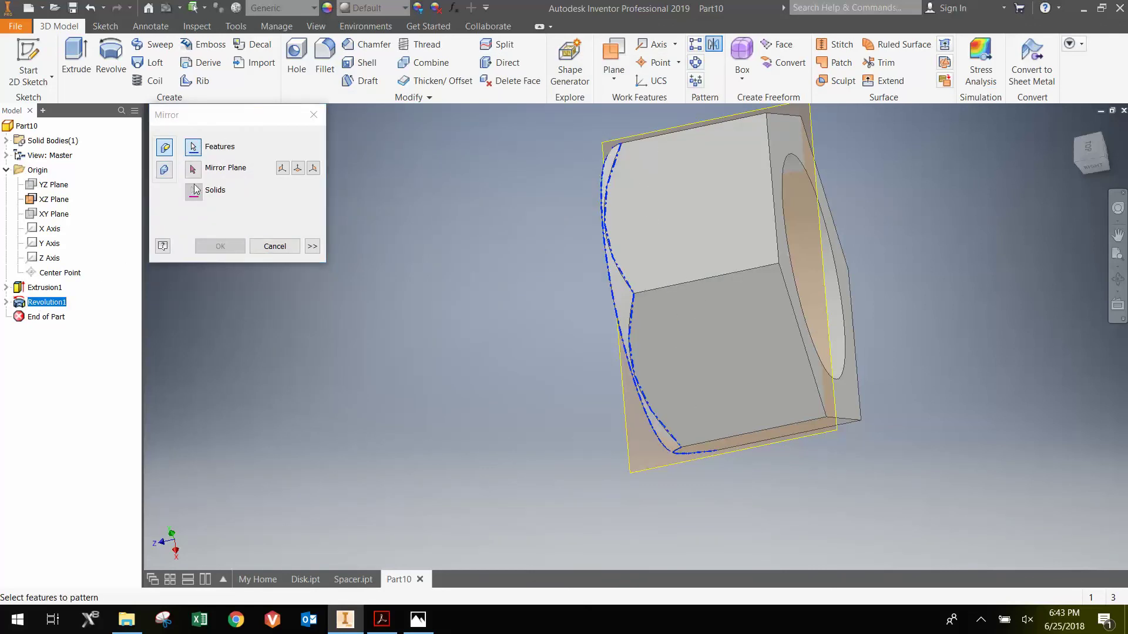
left_click(196, 168)
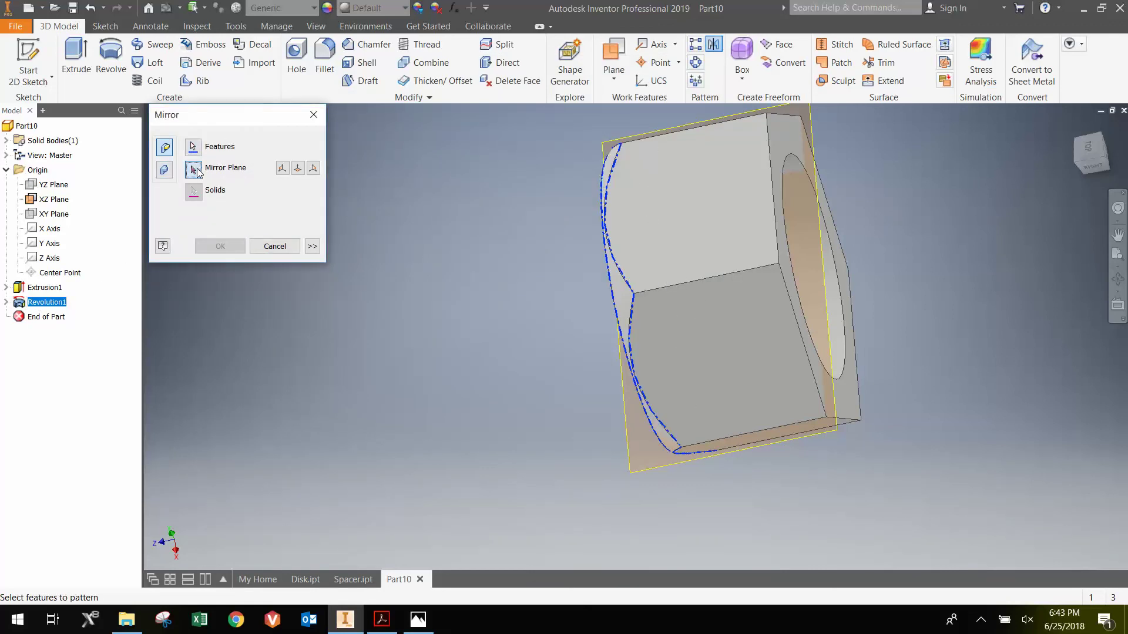
left_click(56, 214)
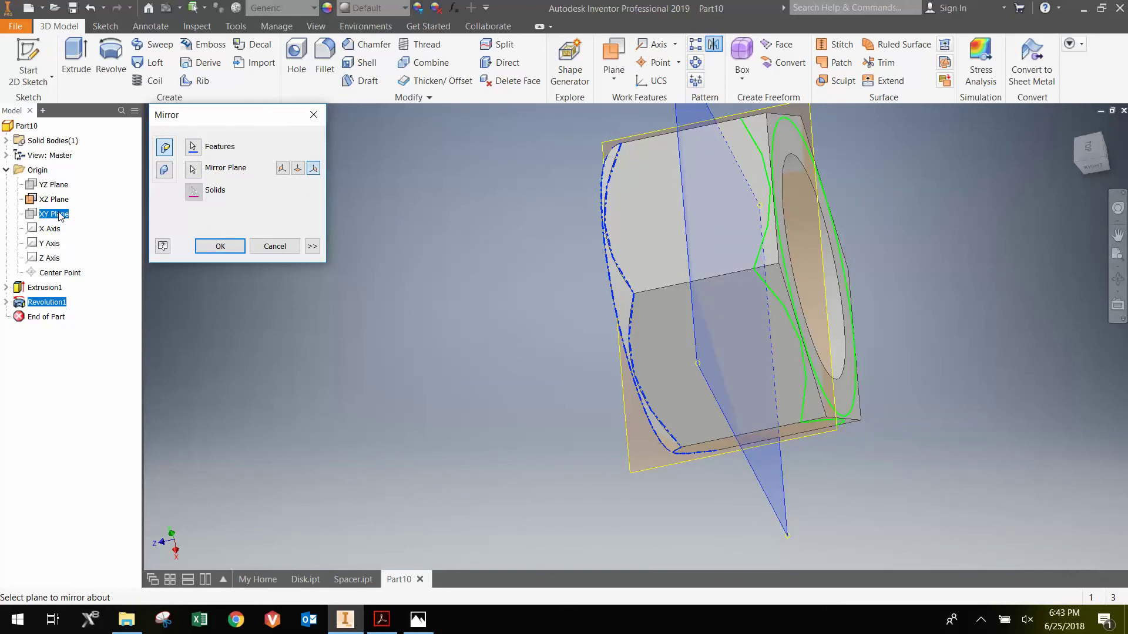
left_click(218, 247)
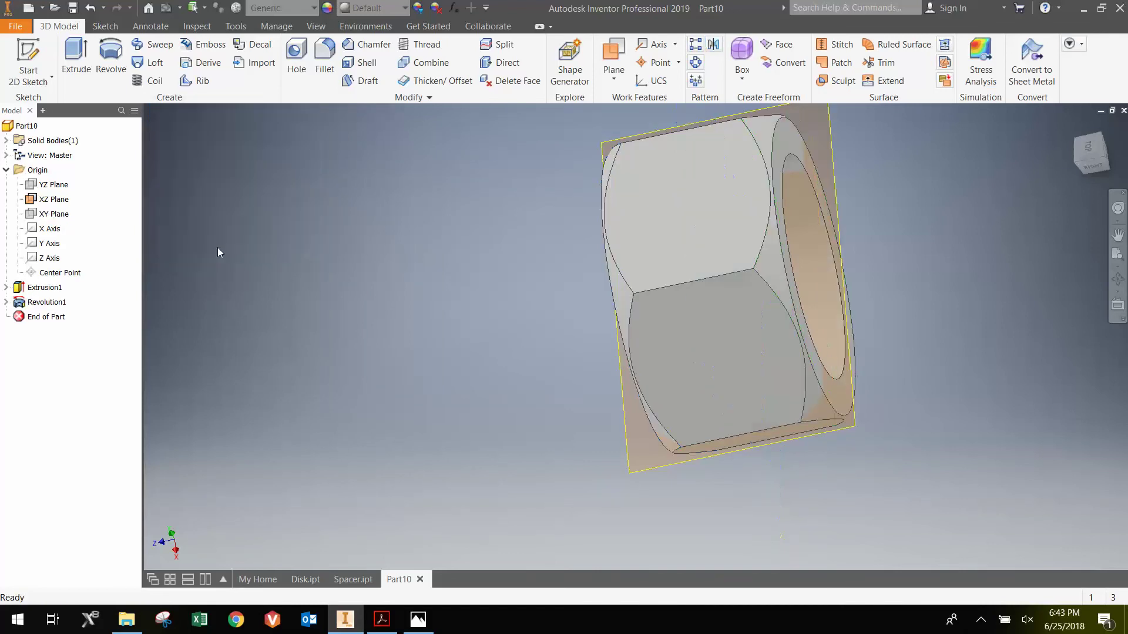
right_click(56, 199)
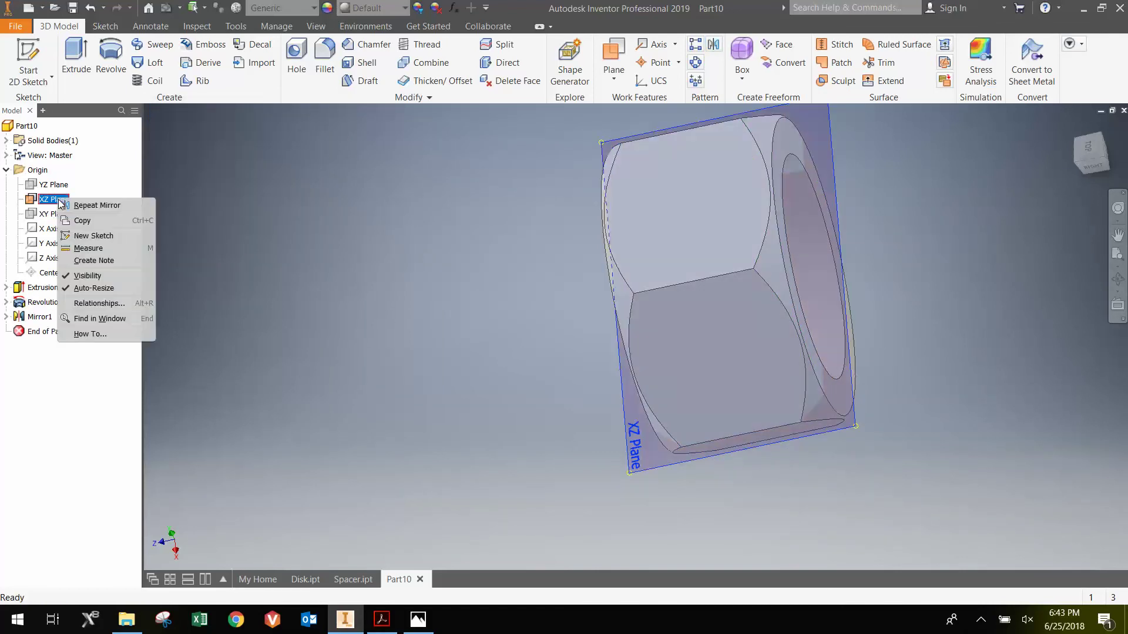
left_click(82, 275)
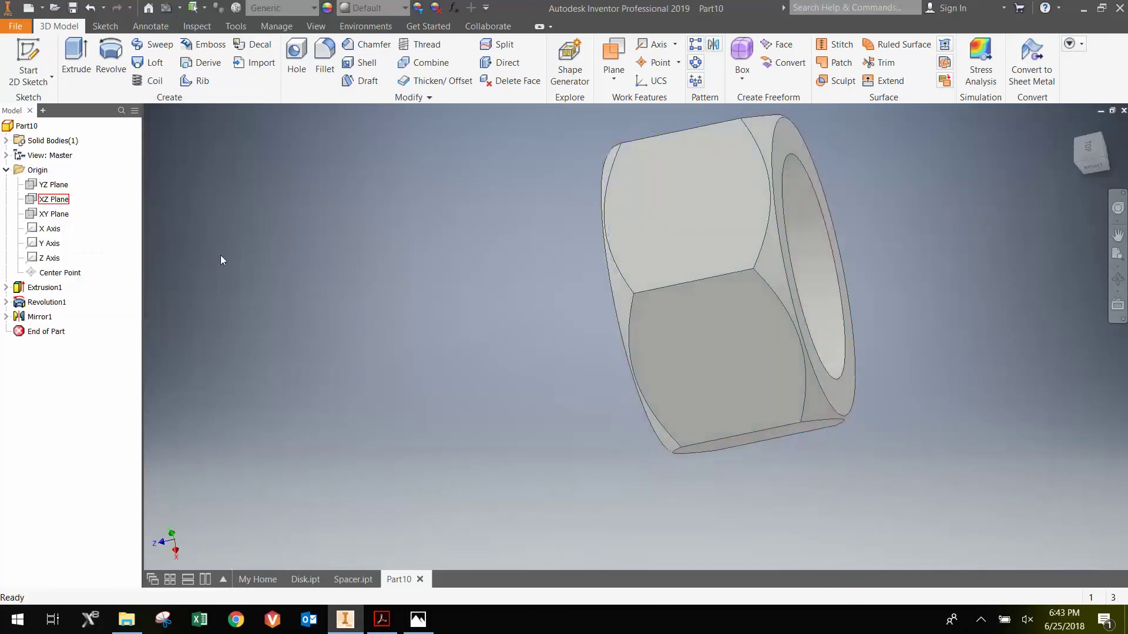
Add a full-length thread, displayed in the model, to the cylindrical inner face of the nut's hole.
left_click(1118, 280)
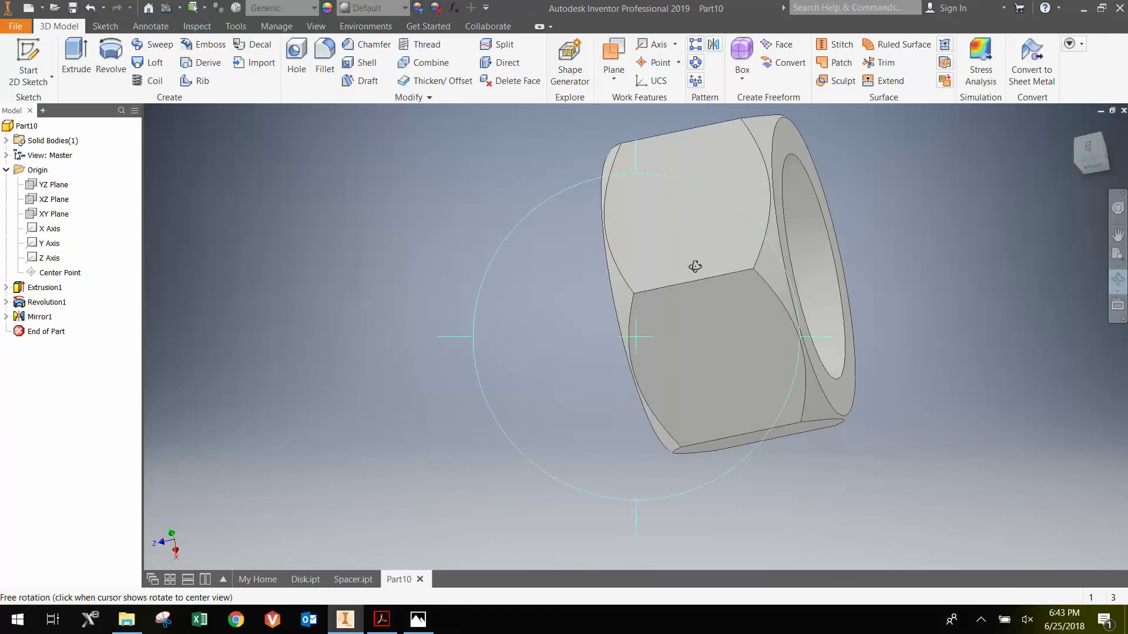
left_click_drag(695, 264, 719, 239)
right_click(719, 240)
left_click(646, 234)
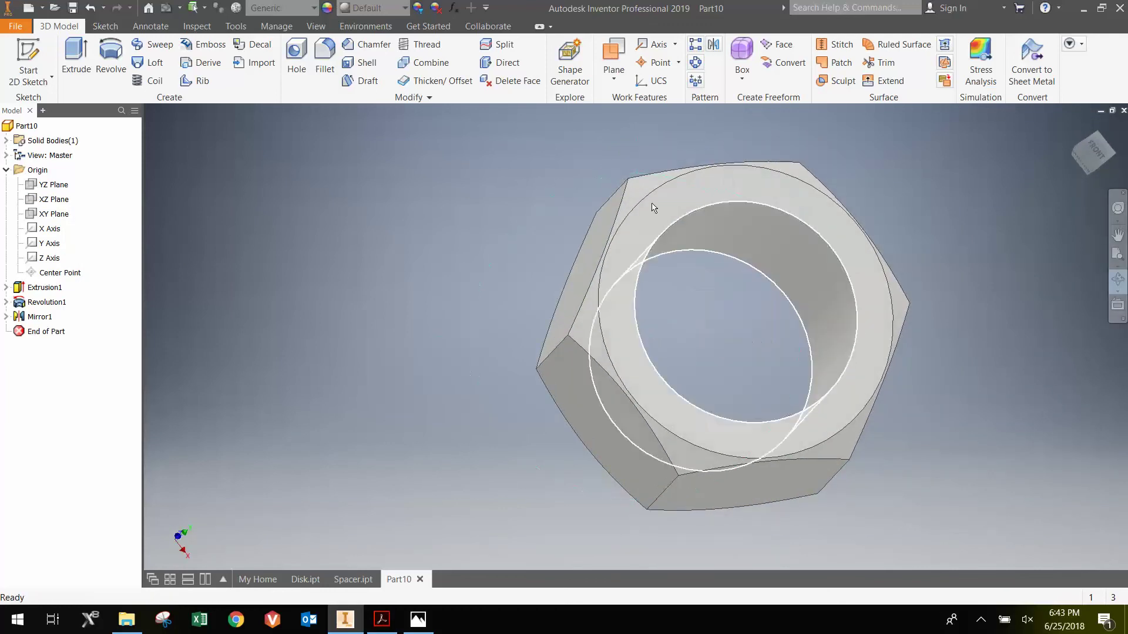
left_click(426, 45)
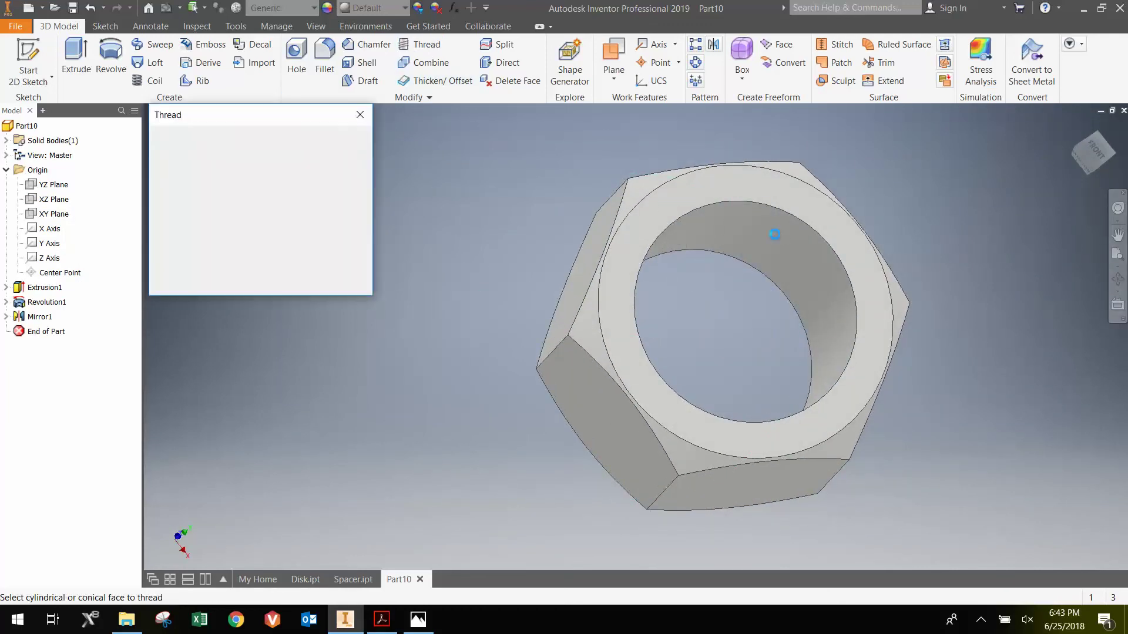
left_click(781, 238)
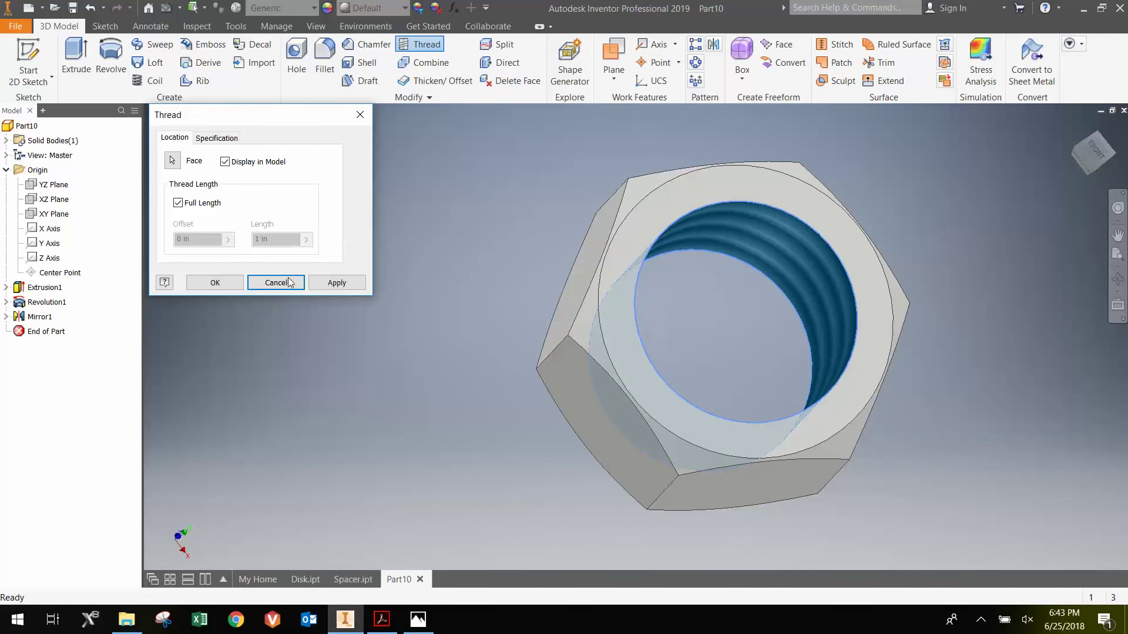
left_click(231, 281)
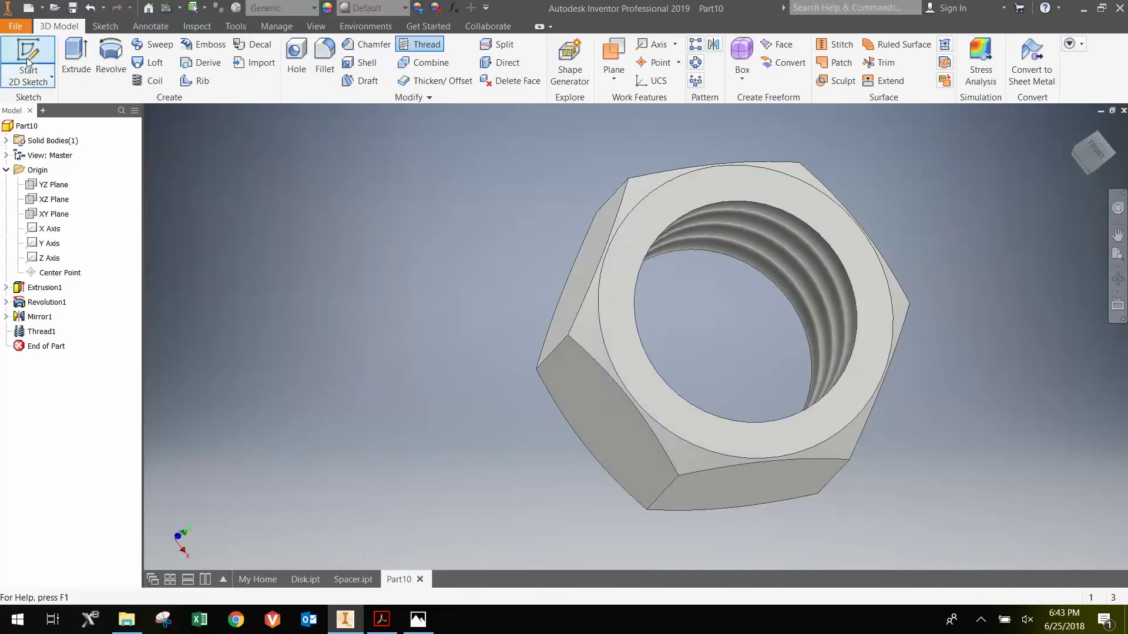